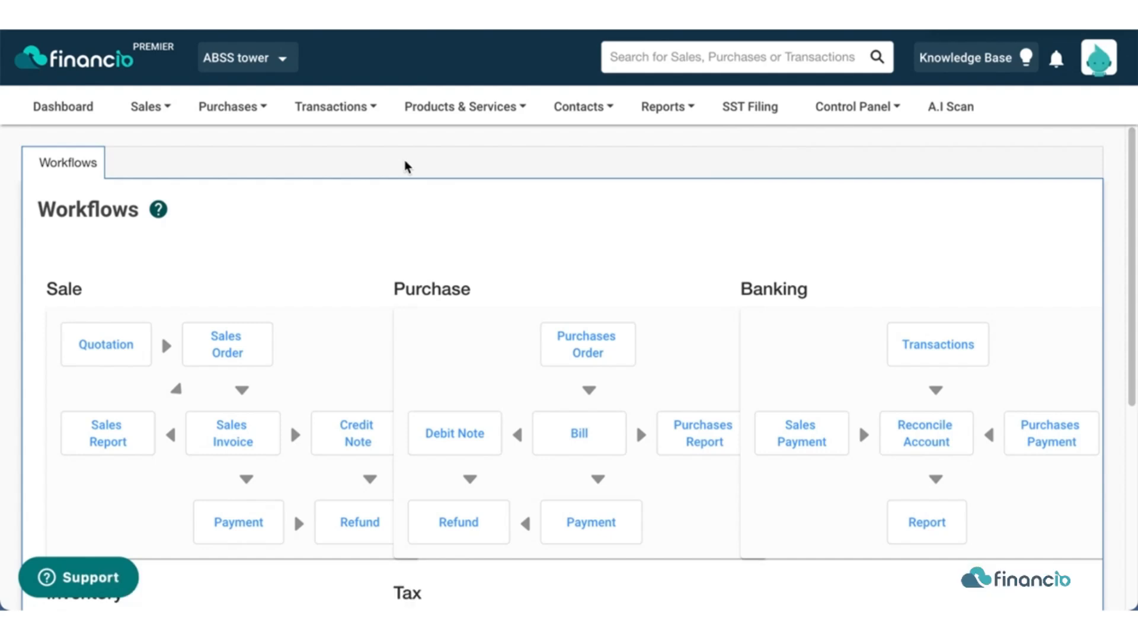
# Step: Open the settings of the LHDN E-Invoice integration from the integrated apps
pyautogui.click(858, 107)
pyautogui.click(901, 327)
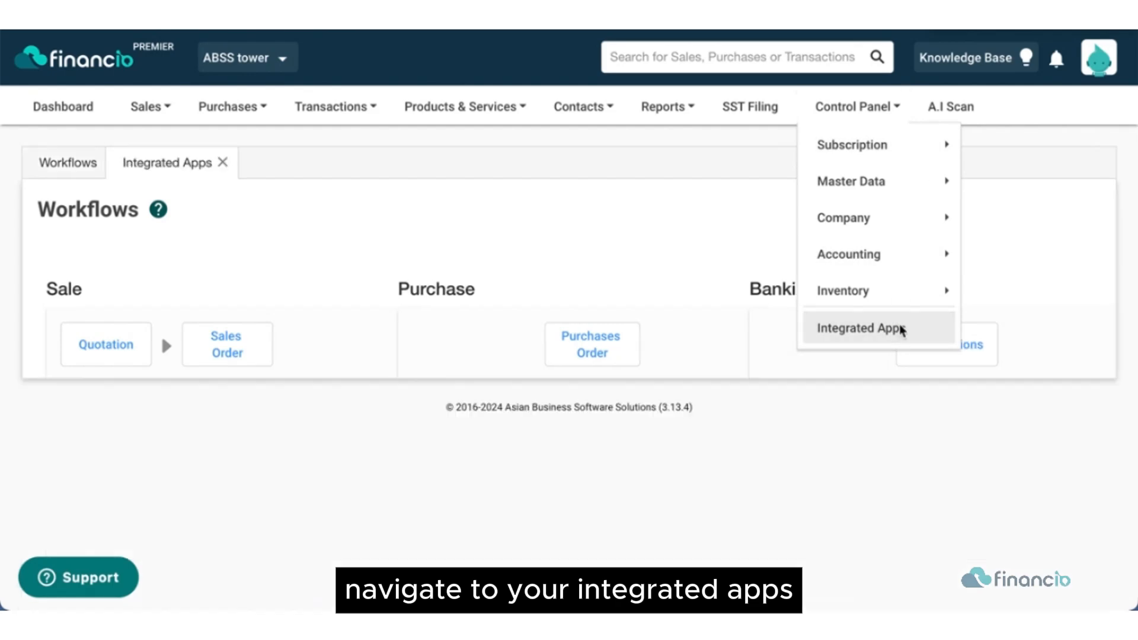
pyautogui.scroll(-5, 899, 324)
pyautogui.scroll(-15, 899, 325)
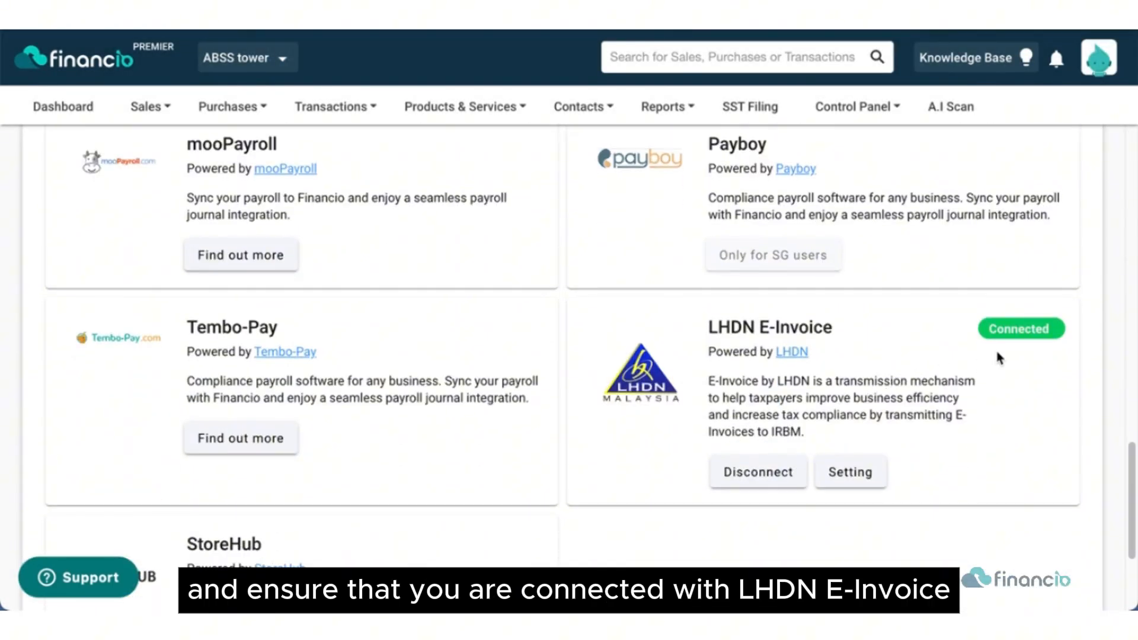
pyautogui.click(872, 476)
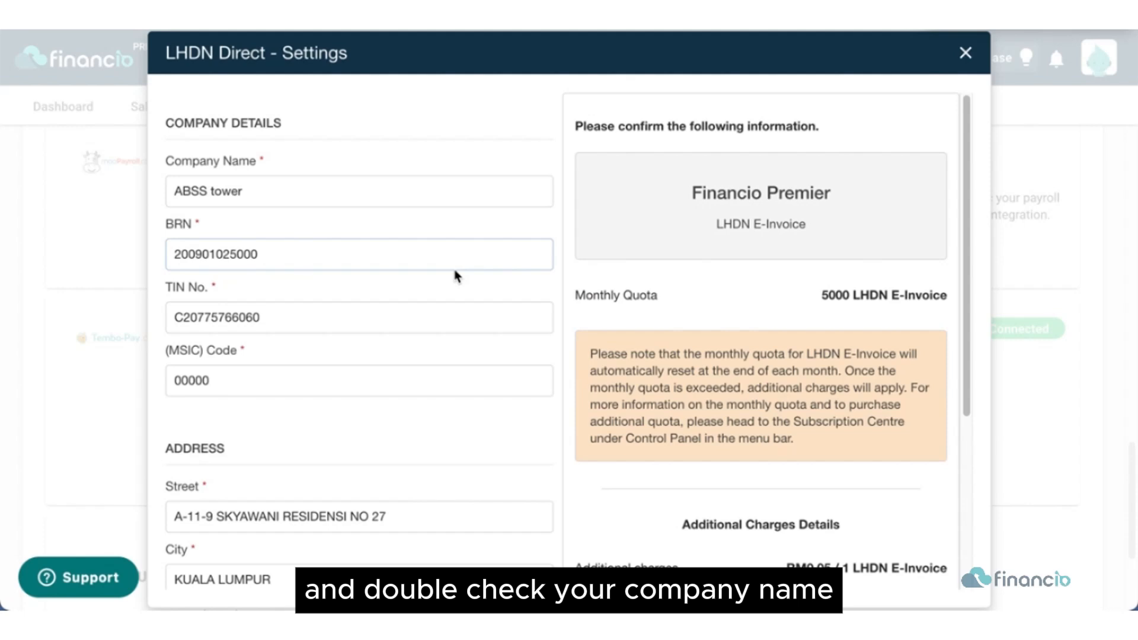
# Step: Check the company details and address in the LHDN settings, and close them
pyautogui.scroll(-1, 455, 276)
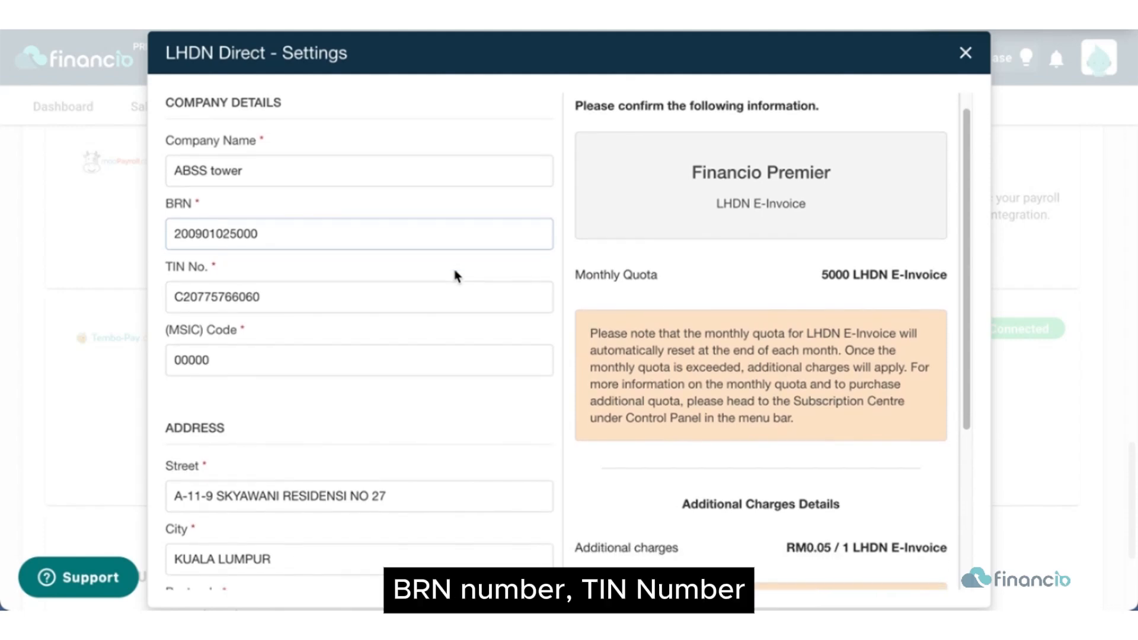
pyautogui.scroll(-1, 455, 276)
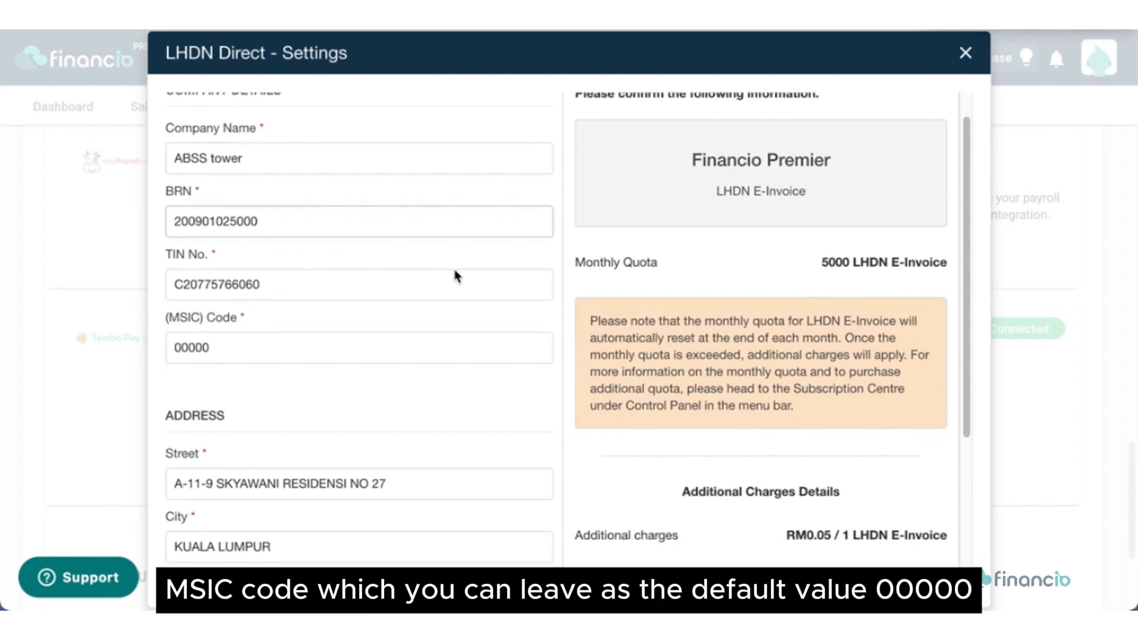
pyautogui.scroll(-10, 455, 276)
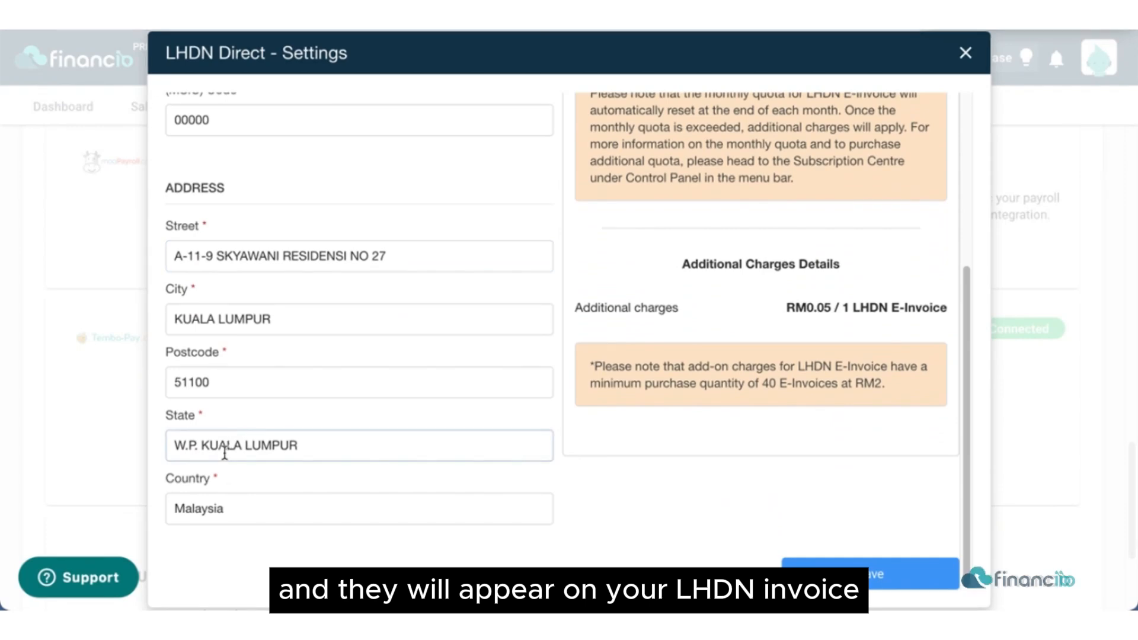
pyautogui.scroll(5, 228, 427)
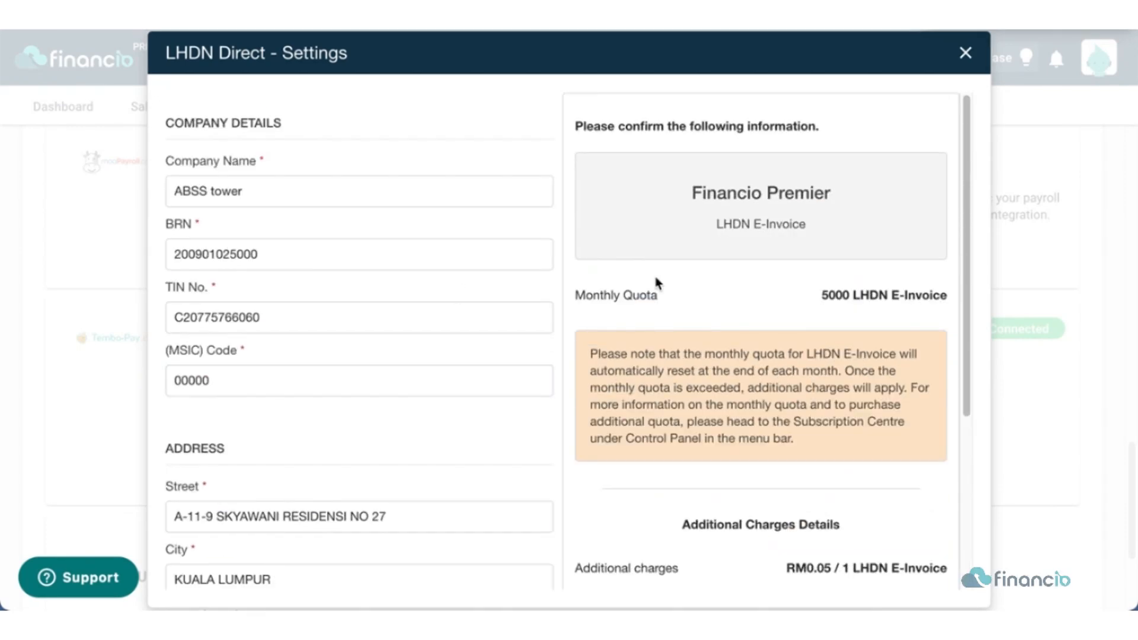
pyautogui.click(965, 53)
pyautogui.click(281, 58)
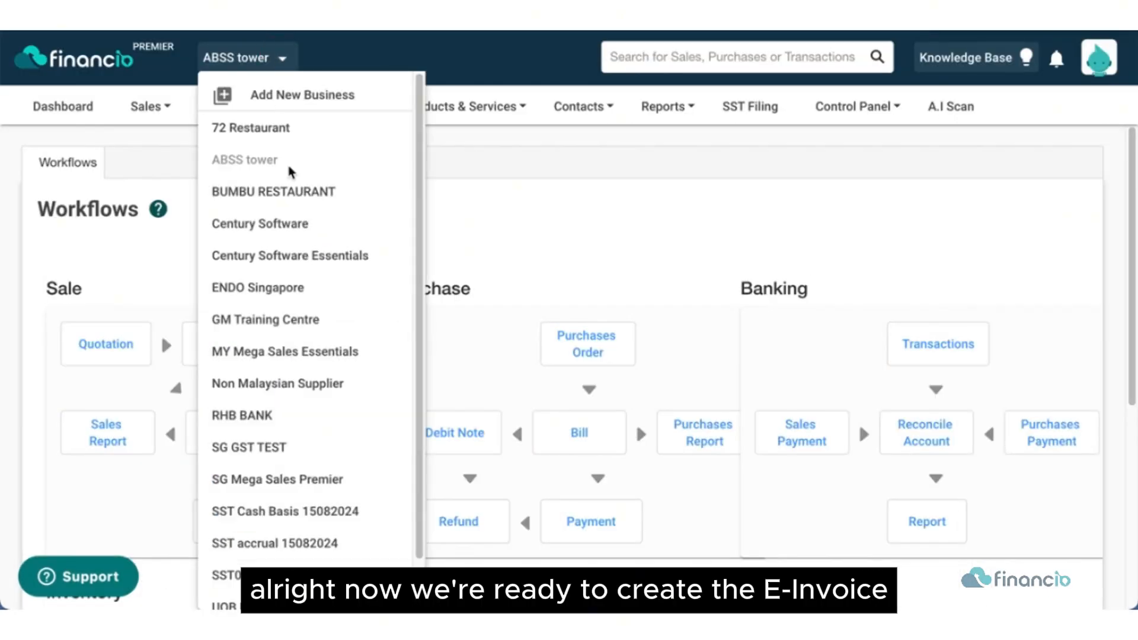
pyautogui.click(281, 58)
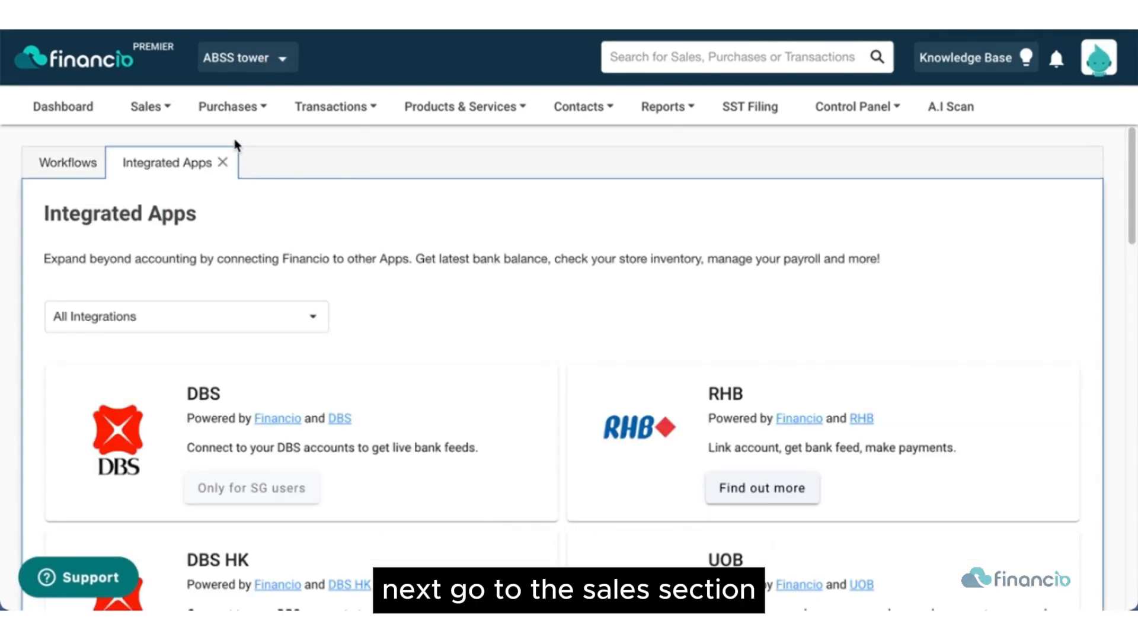
# Step: Create a new sales invoice for the customer Century Software with invoice number INV311024
pyautogui.click(148, 108)
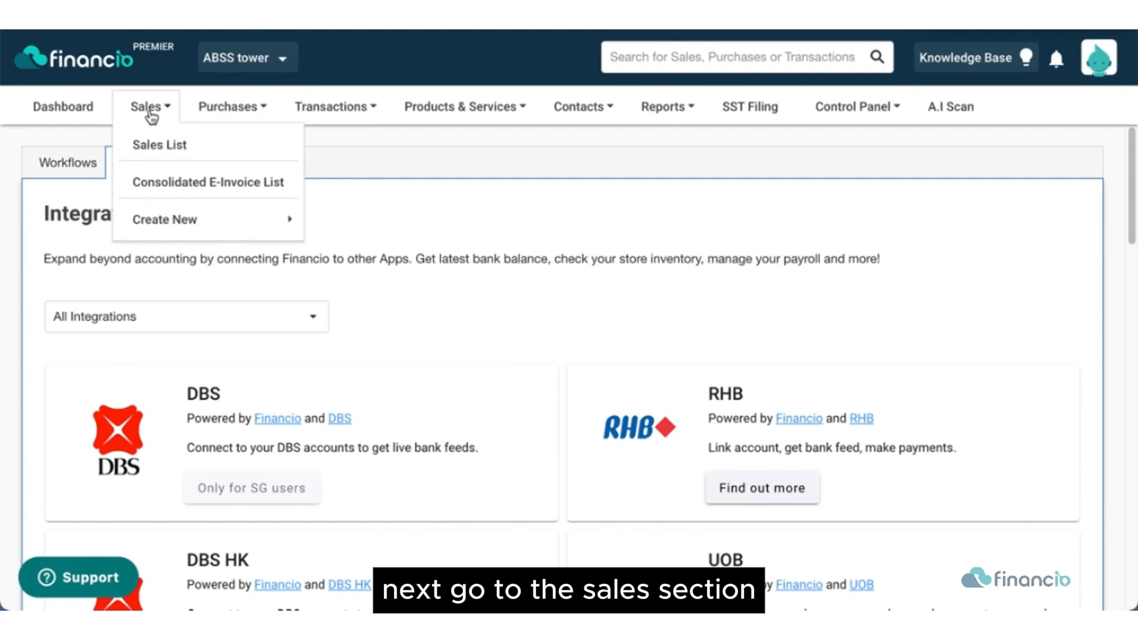
pyautogui.click(208, 221)
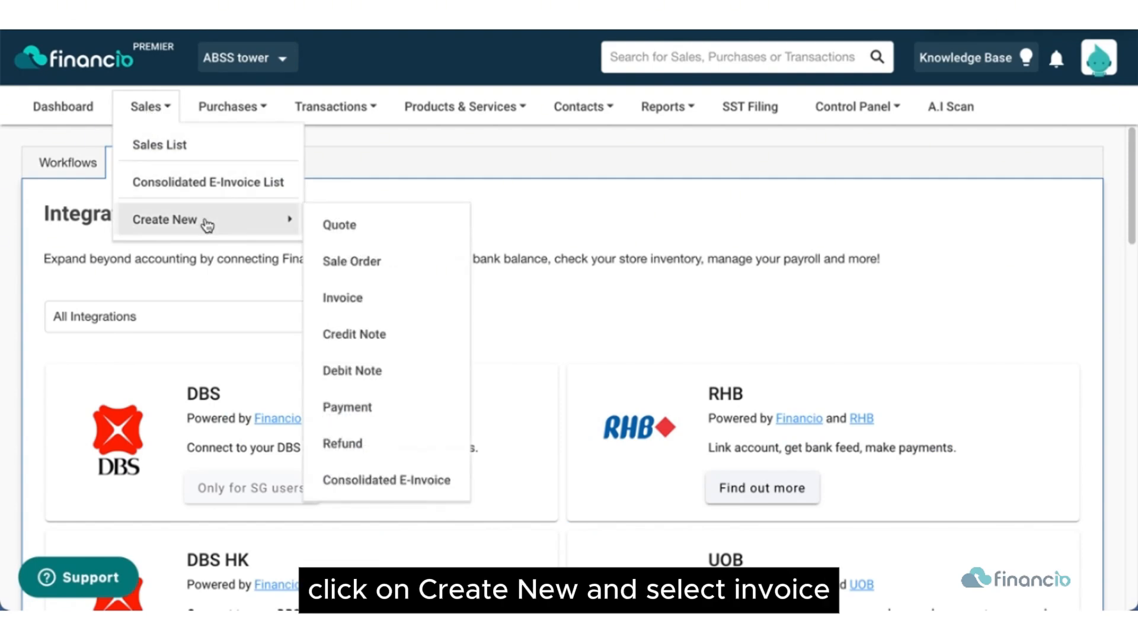
pyautogui.click(379, 311)
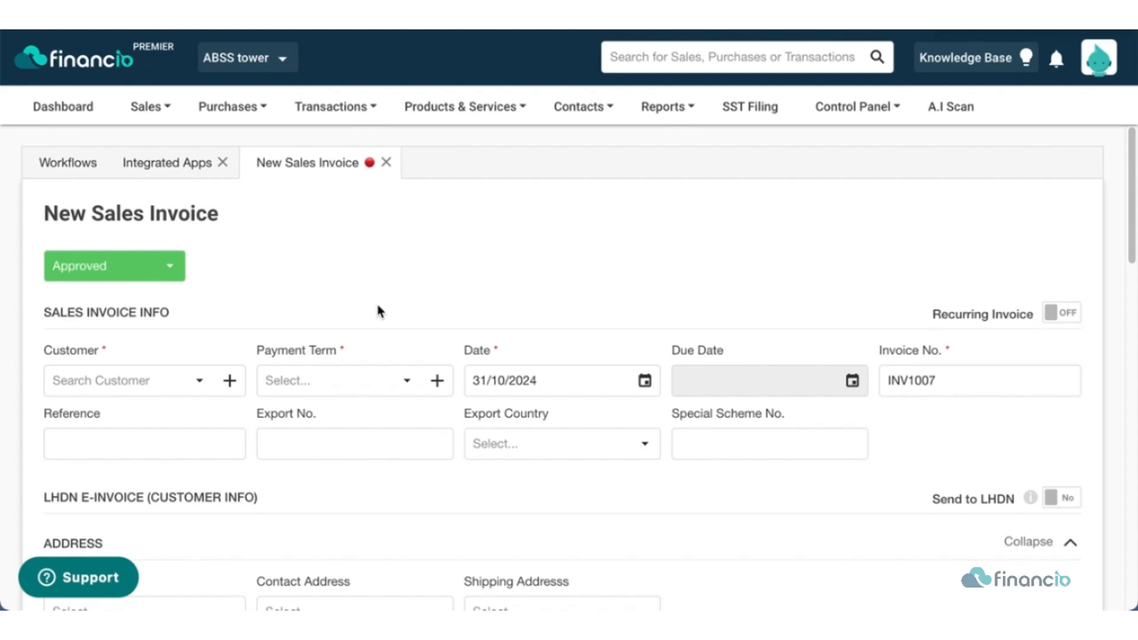
pyautogui.click(126, 383)
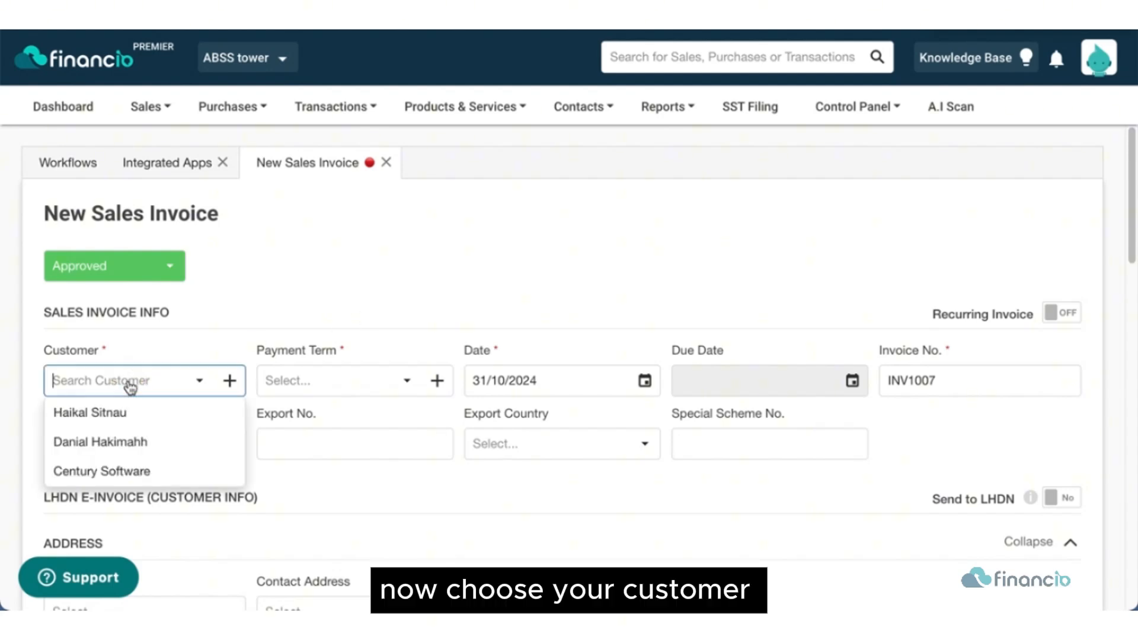
pyautogui.click(170, 477)
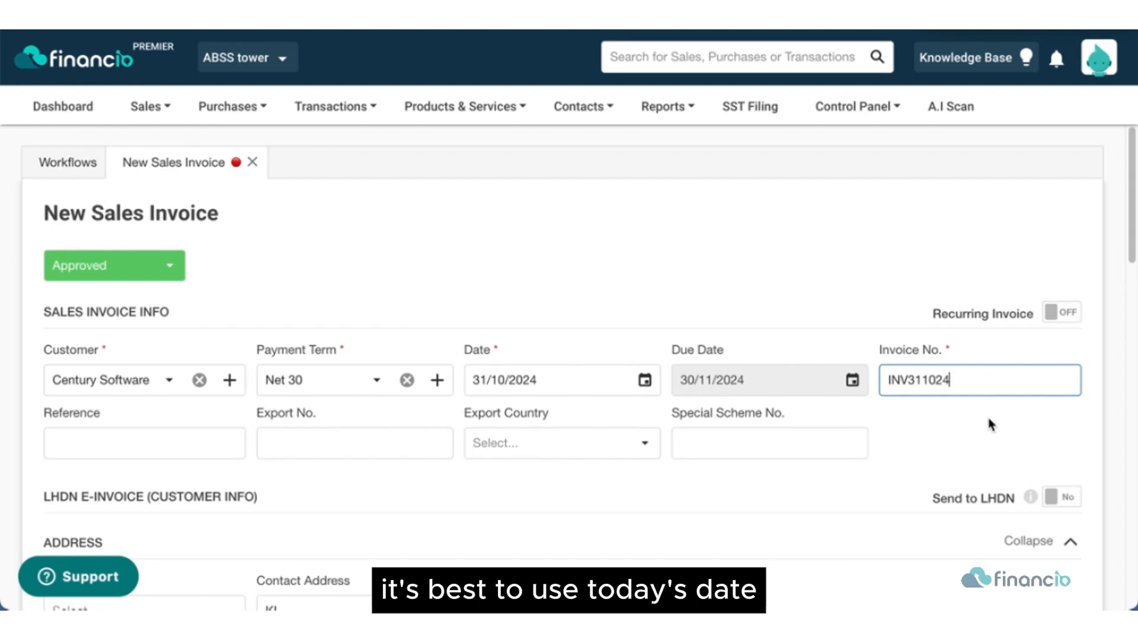
# Step: Turn on sending the invoice to LHDN and select the customer's attention contact for the address
pyautogui.scroll(-1, 992, 425)
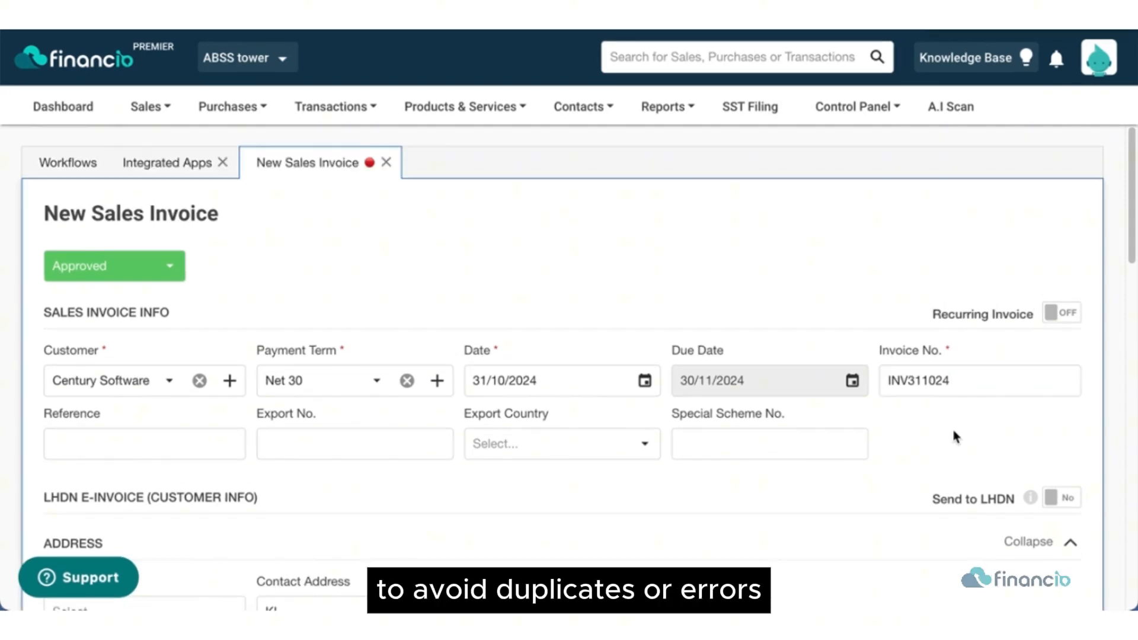
pyautogui.scroll(-4, 955, 437)
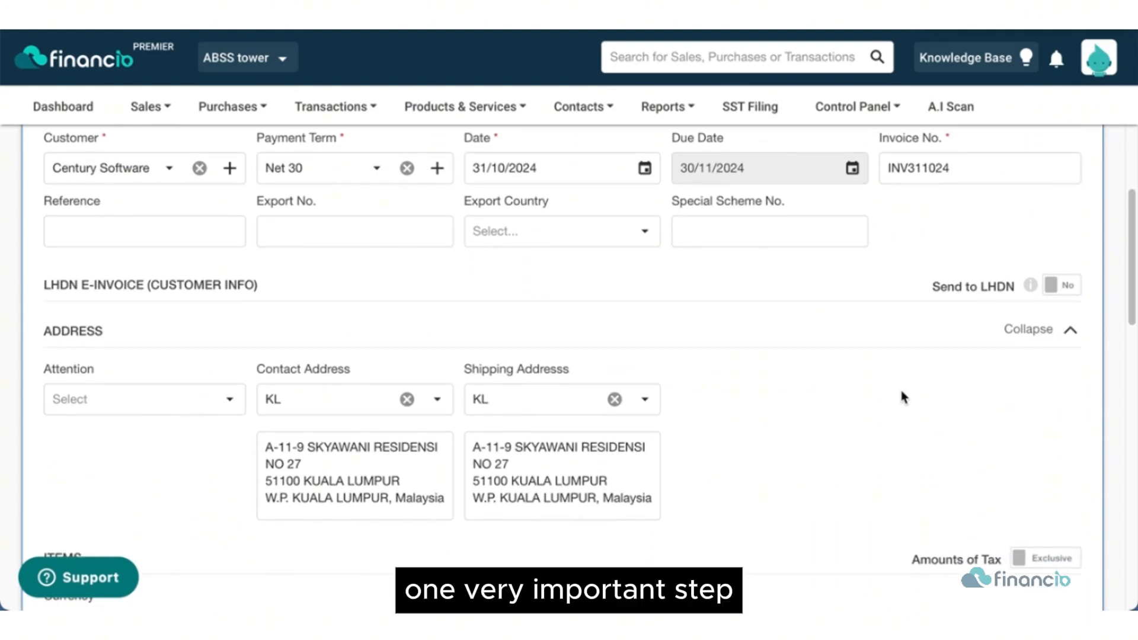
pyautogui.click(1057, 287)
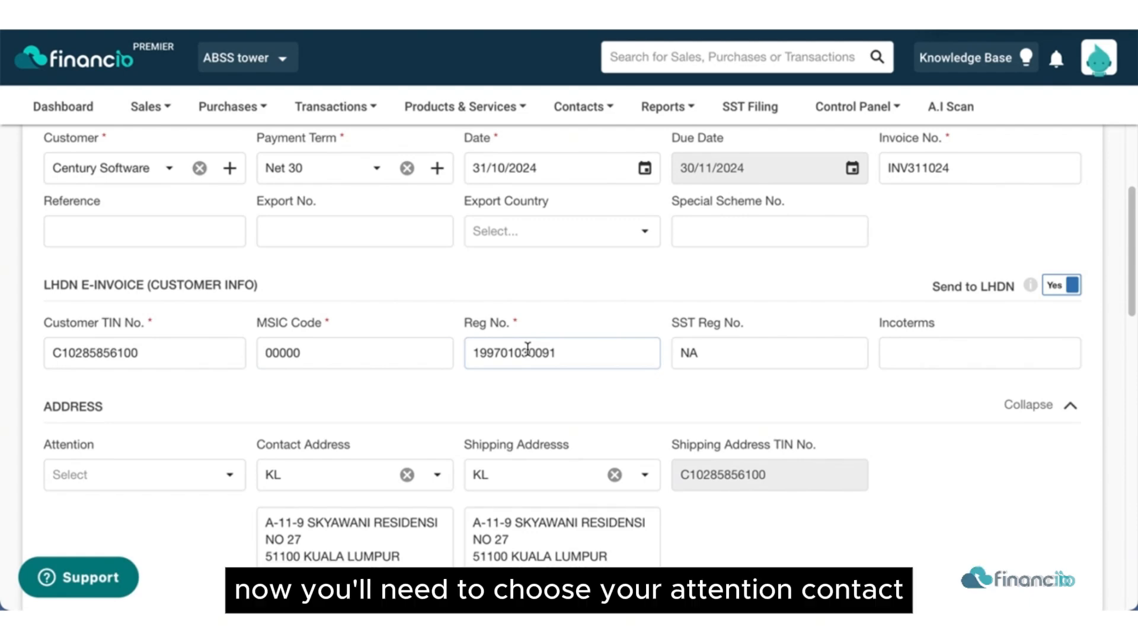
pyautogui.scroll(-2, 526, 348)
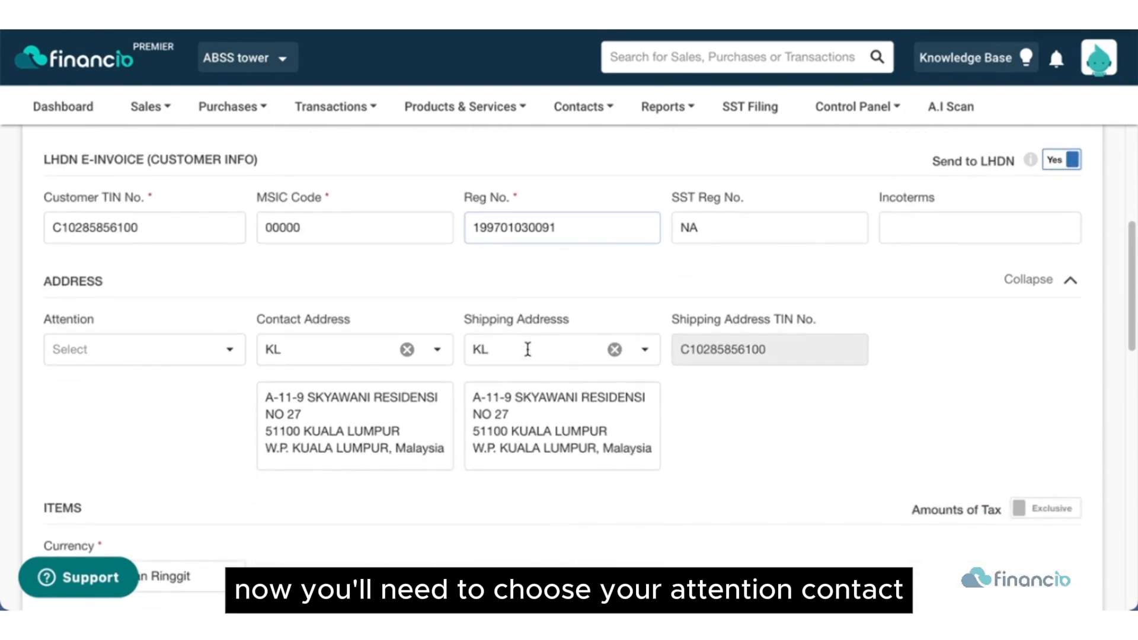
pyautogui.click(156, 350)
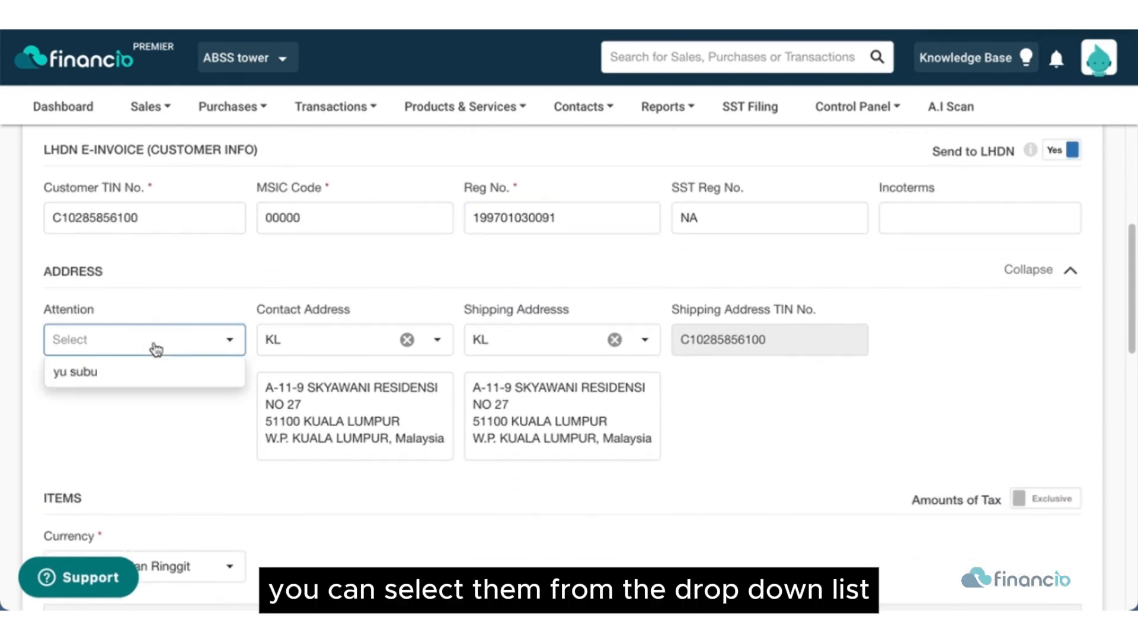
pyautogui.click(114, 377)
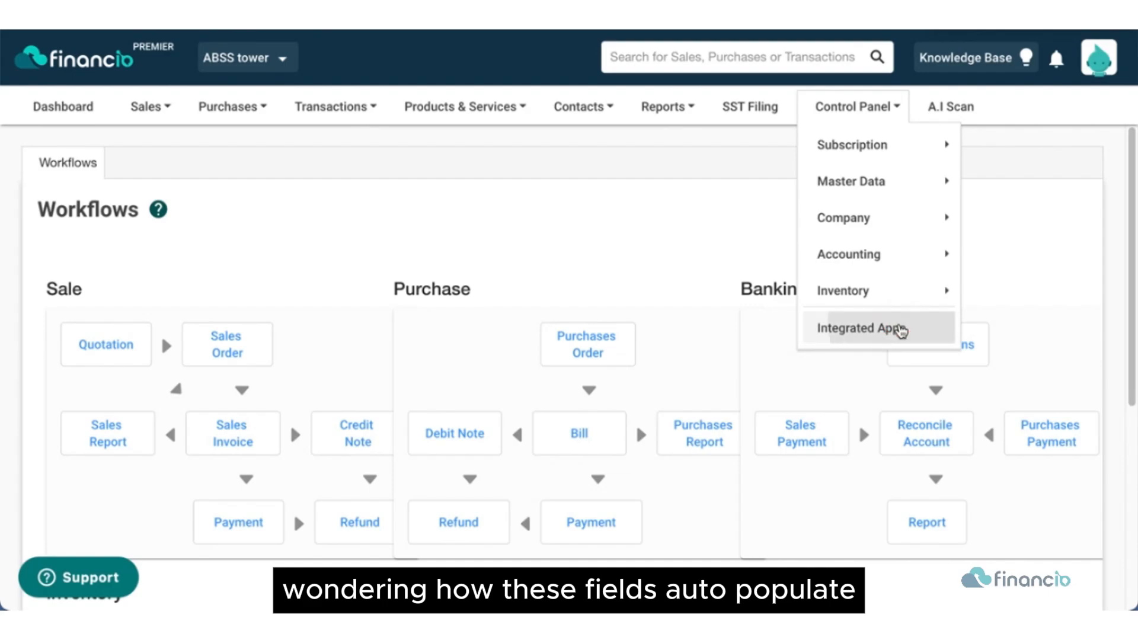
# Step: Review the company details in the LHDN E-Invoice settings of the integrated apps
pyautogui.click(897, 326)
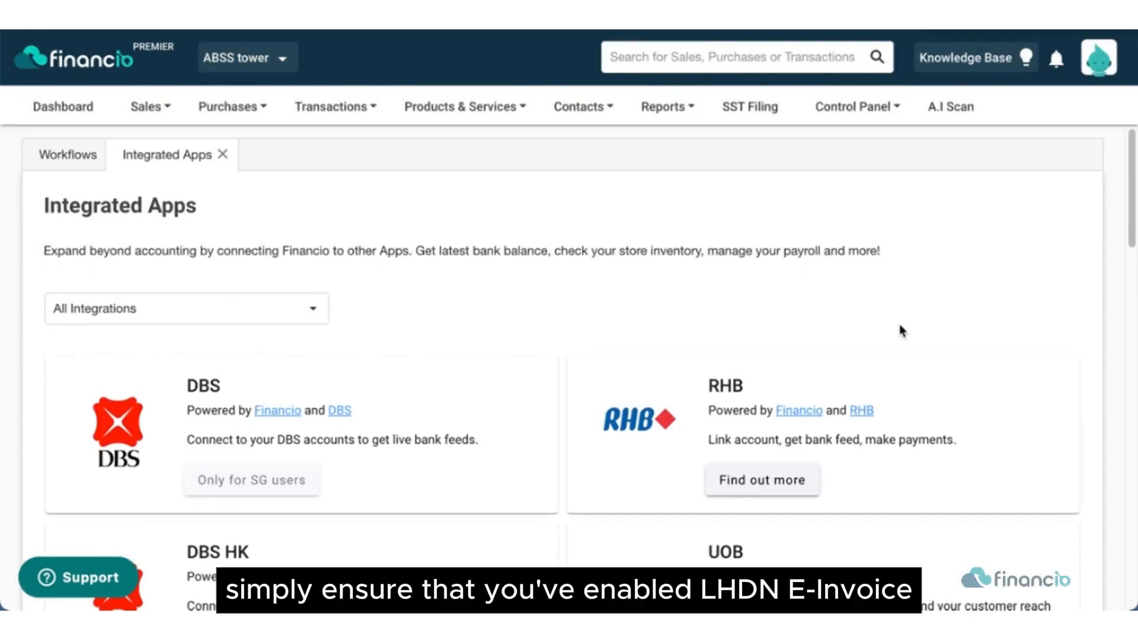
pyautogui.scroll(-10, 899, 323)
pyautogui.click(869, 474)
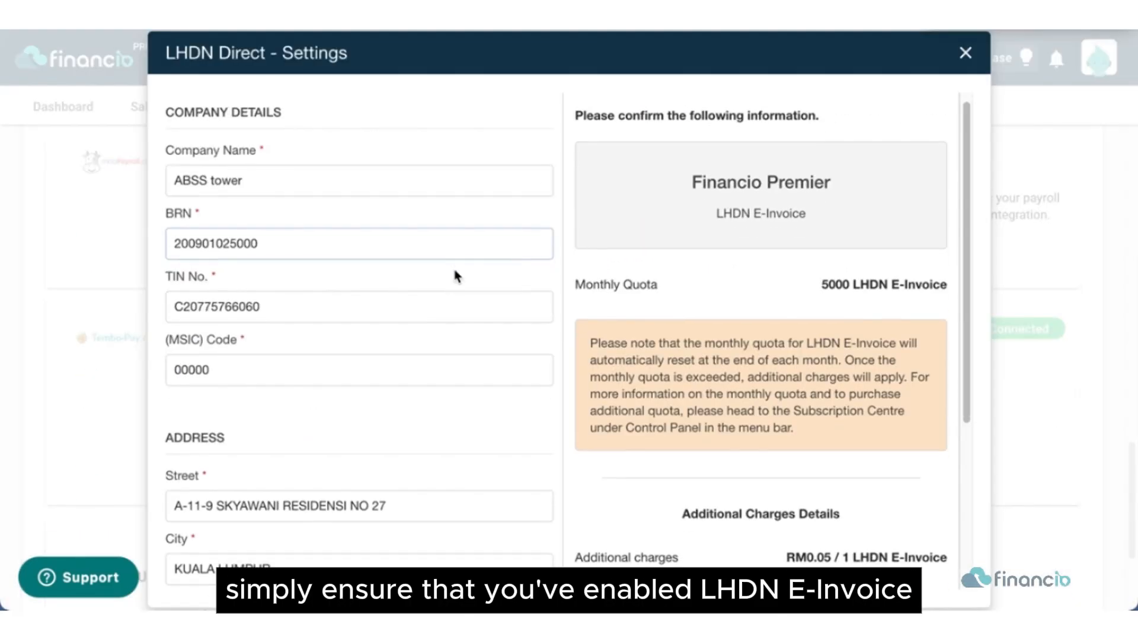
pyautogui.scroll(-2, 456, 275)
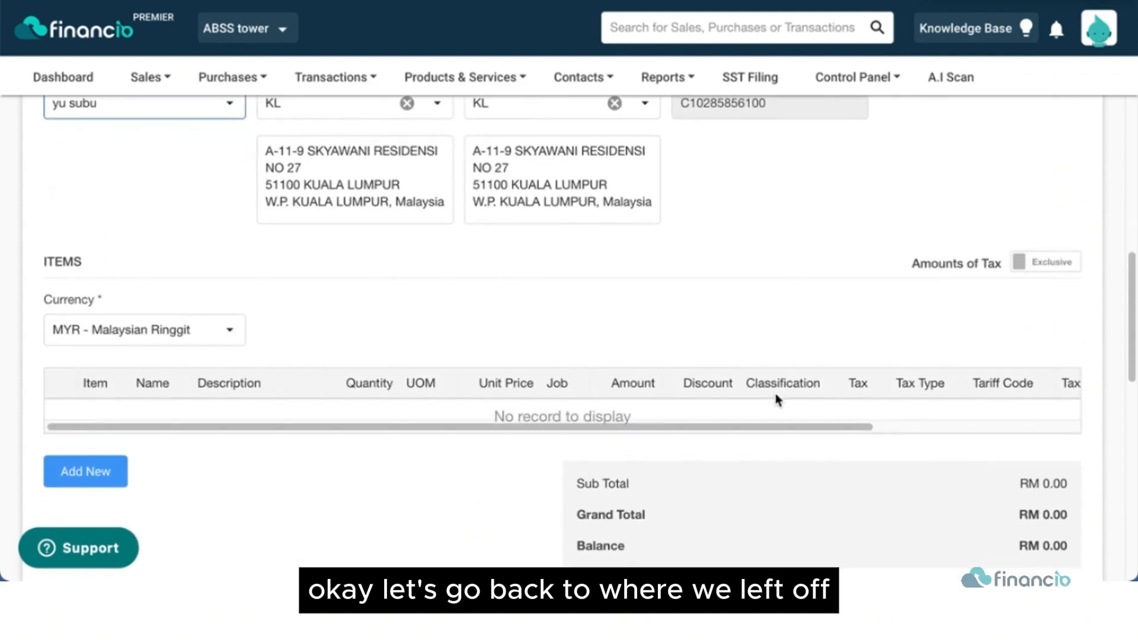
# Step: Add a new item line to the sales invoice and choose the sales income item by searching for "sales"
pyautogui.scroll(-1, 777, 399)
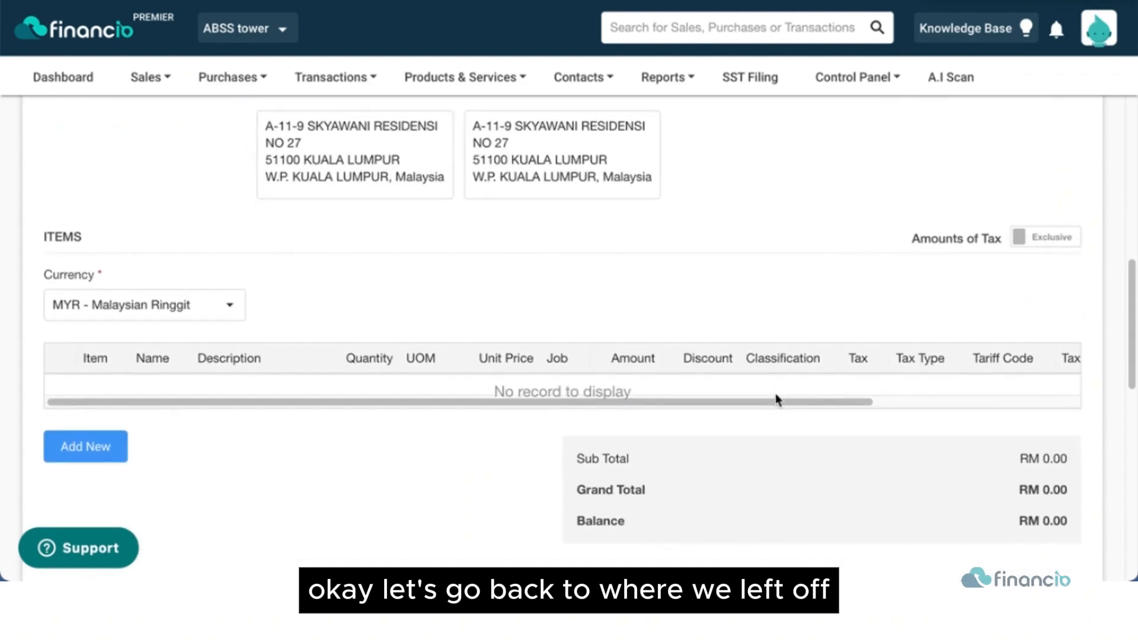
pyautogui.scroll(-1, 778, 399)
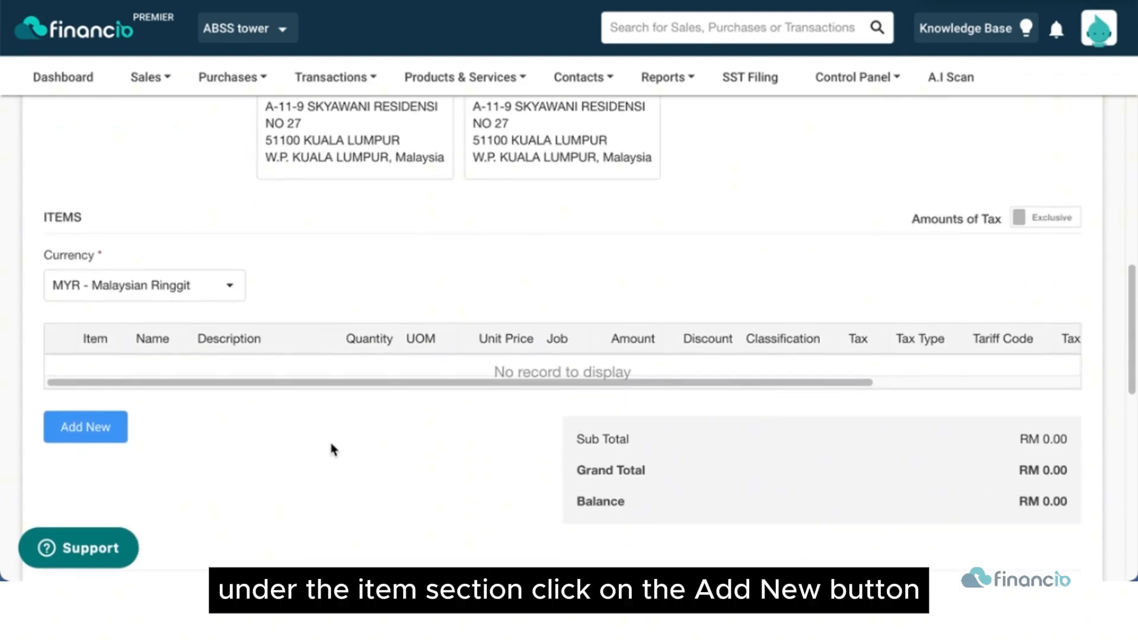
pyautogui.scroll(-3, 330, 443)
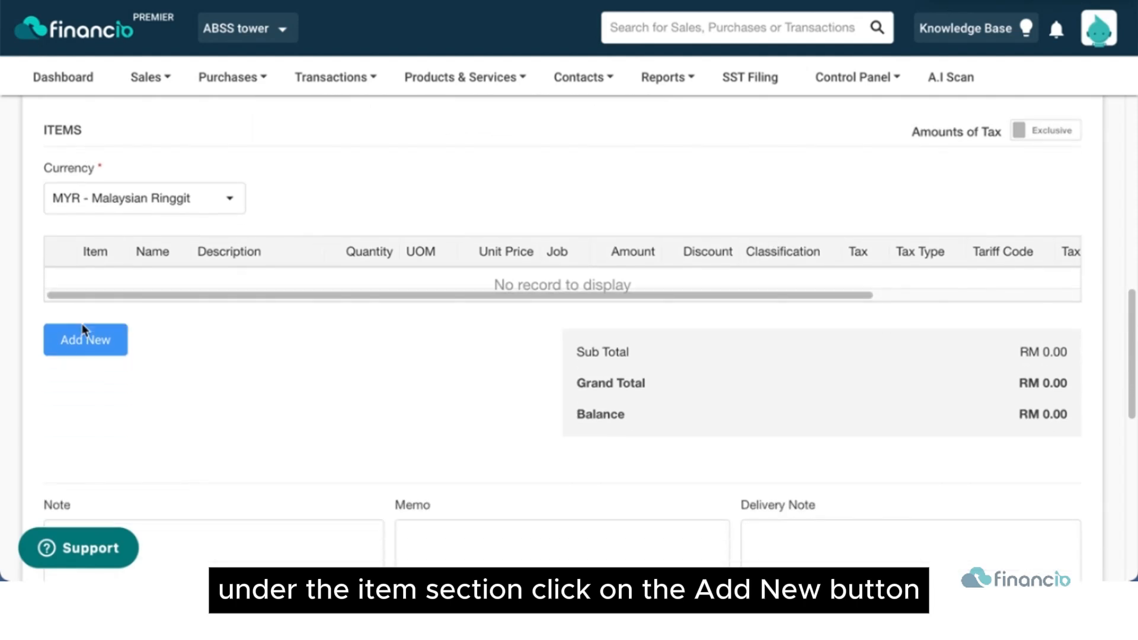
pyautogui.click(89, 343)
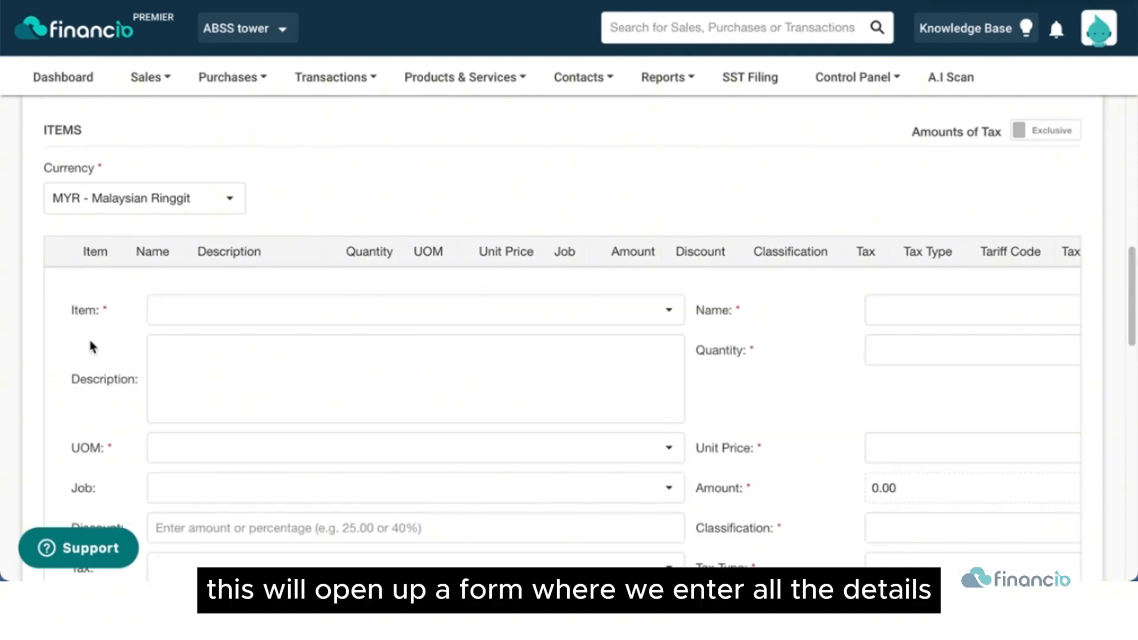
pyautogui.click(159, 337)
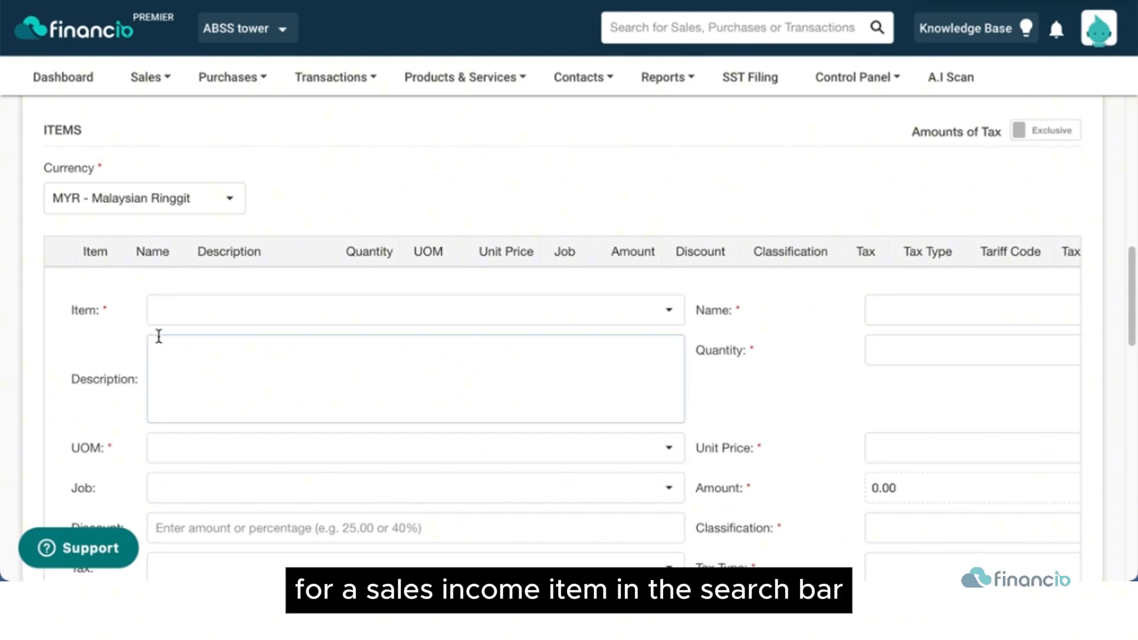
pyautogui.click(175, 309)
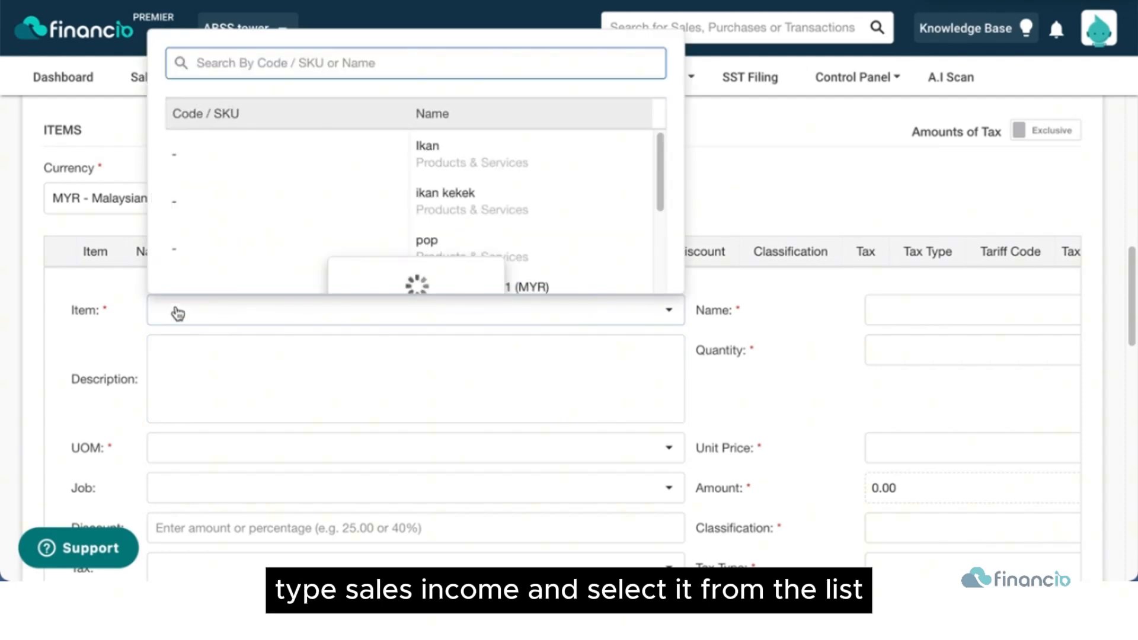
pyautogui.write('sales')
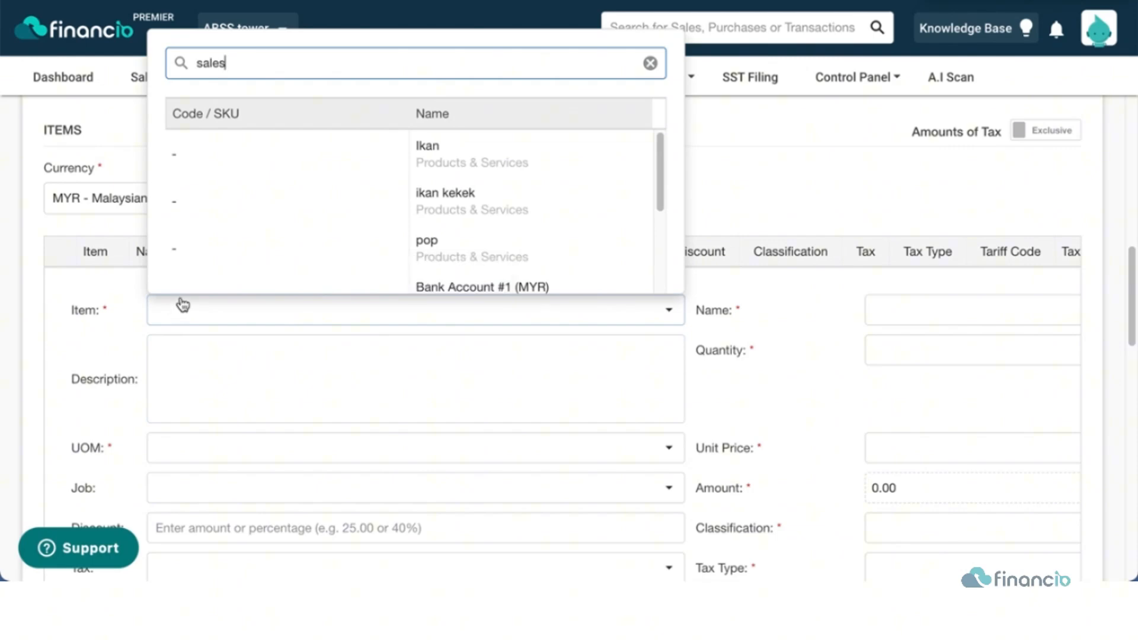
pyautogui.click(460, 147)
# Step: Name the invoice item "E-Invoice Training 2nd Batch"
pyautogui.hscroll(4, 533, 380)
pyautogui.click(770, 310)
pyautogui.write('E-Invouce')
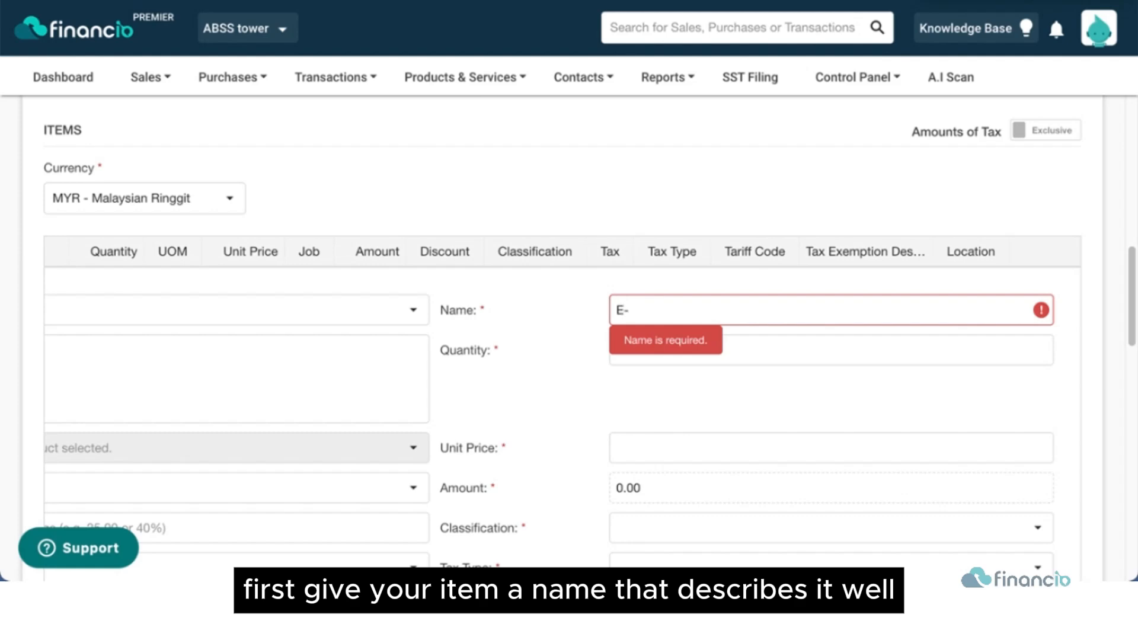
pyautogui.press('BackSpace')
pyautogui.press('BackSpace')
pyautogui.press('BackSpace')
pyautogui.write('ice Training ')
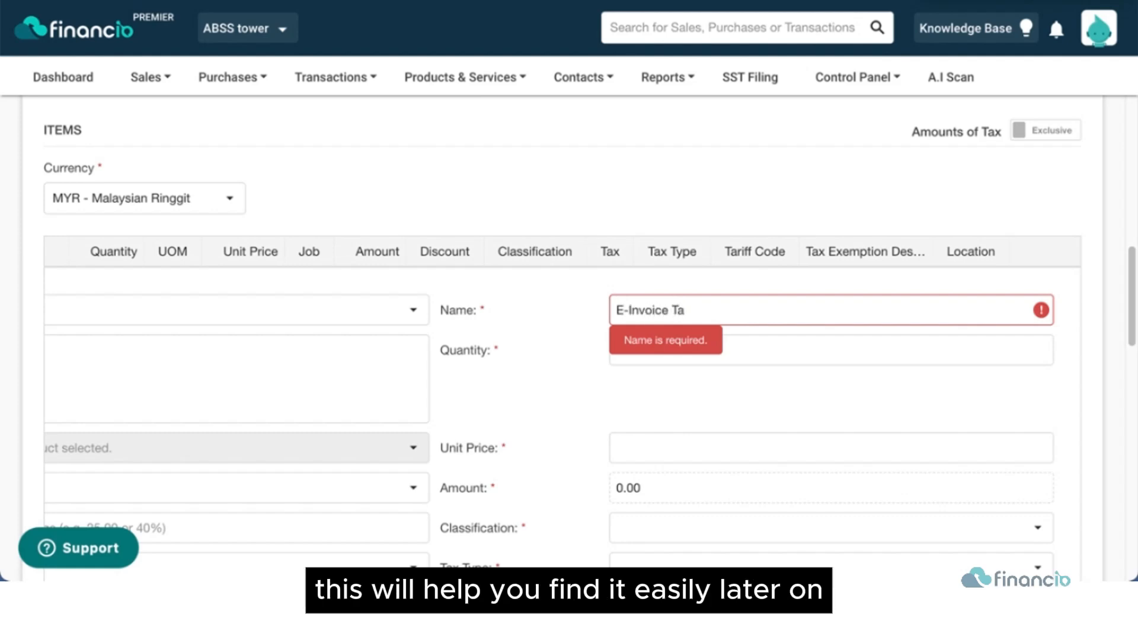
pyautogui.write('2nd Batch')
# Step: Set the quantity of the training item to 1
pyautogui.click(762, 343)
pyautogui.write('1')
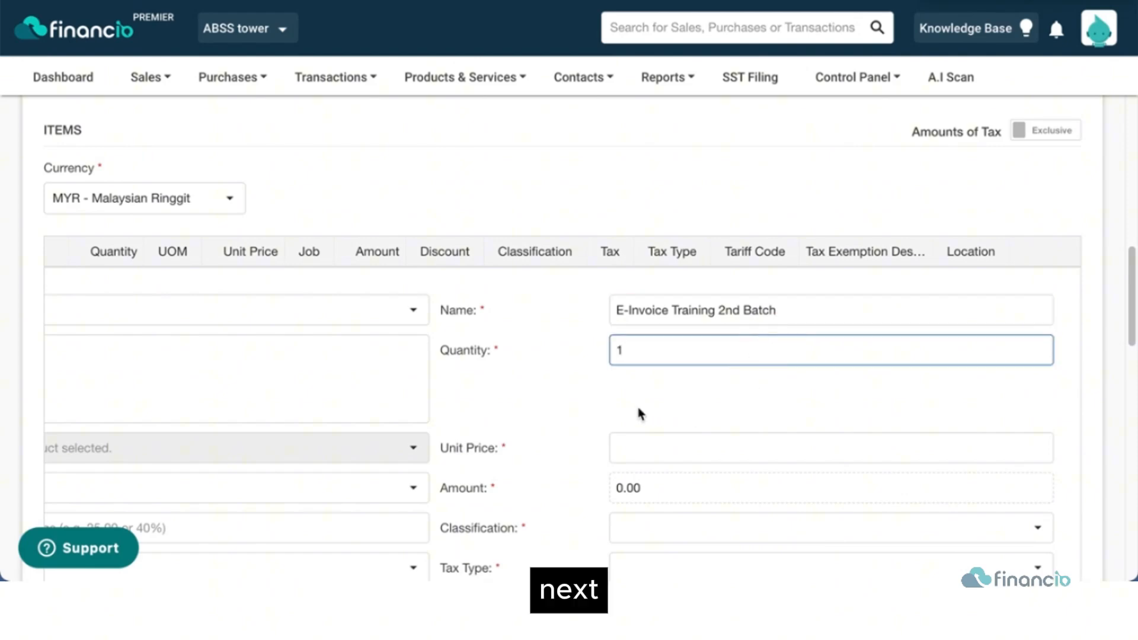
pyautogui.scroll(-1, 639, 412)
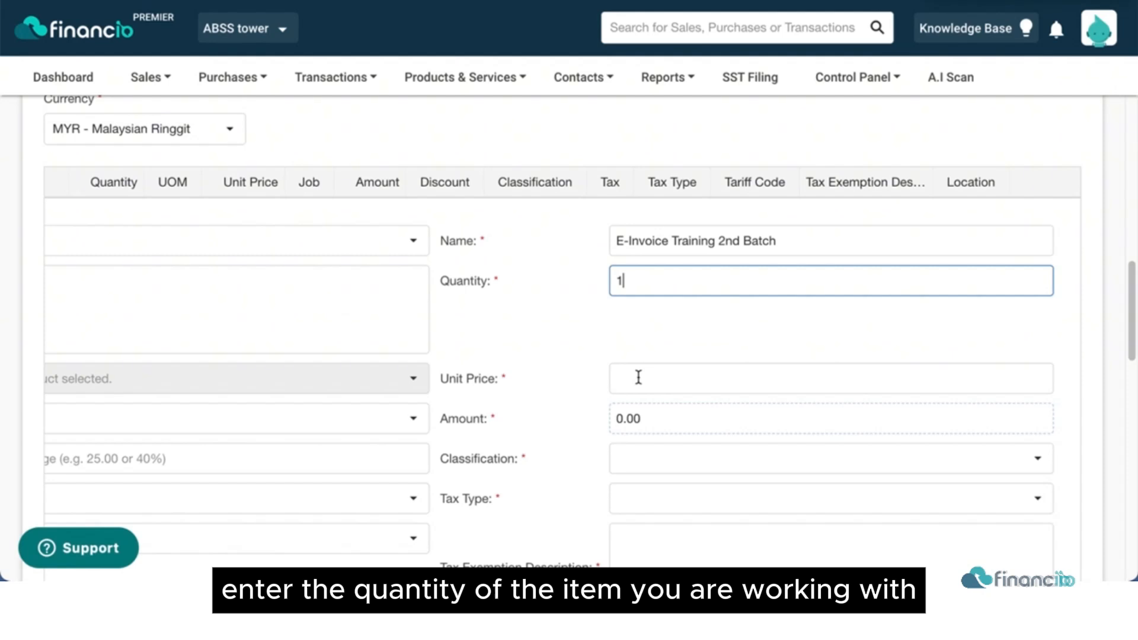
pyautogui.scroll(1, 638, 377)
pyautogui.click(755, 346)
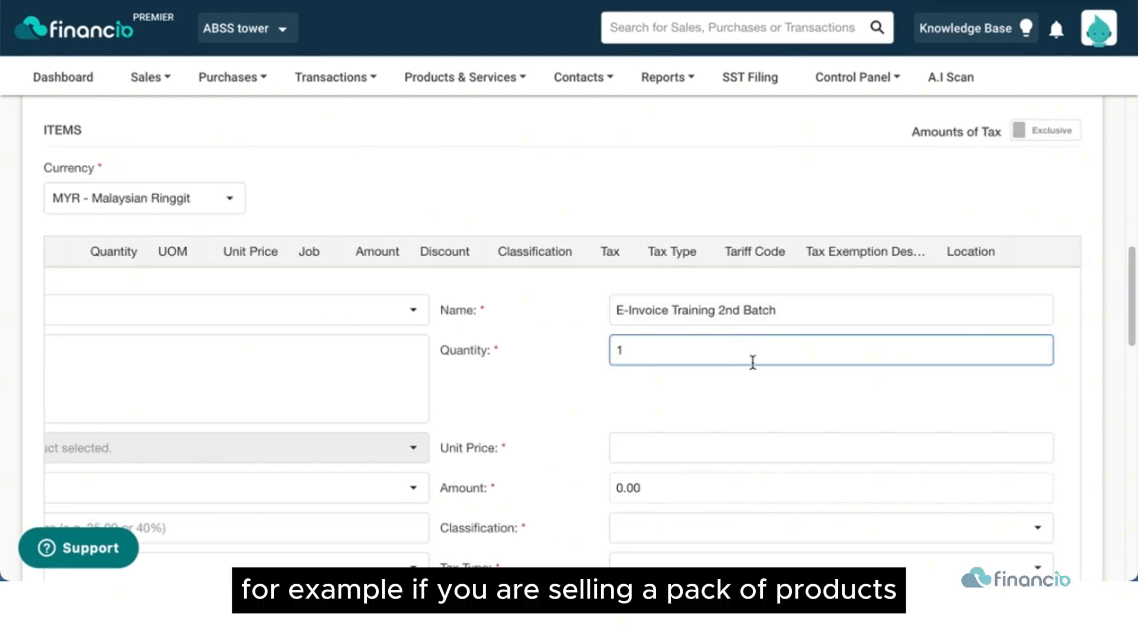
# Step: Set the unit price of the training item to 5000
pyautogui.scroll(-1, 639, 412)
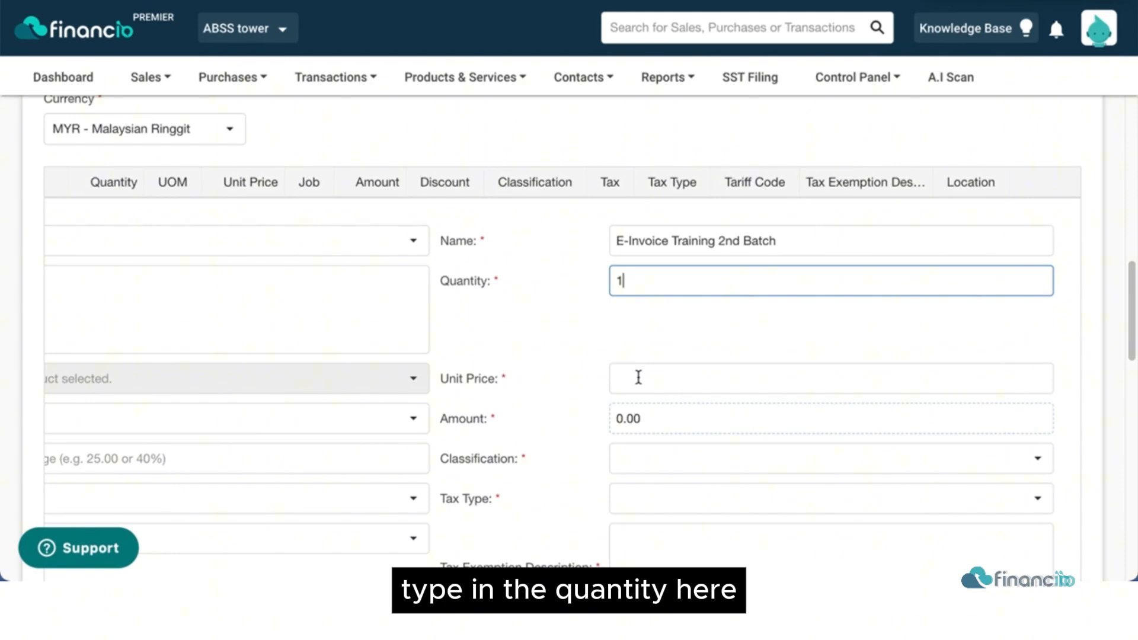
pyautogui.click(637, 379)
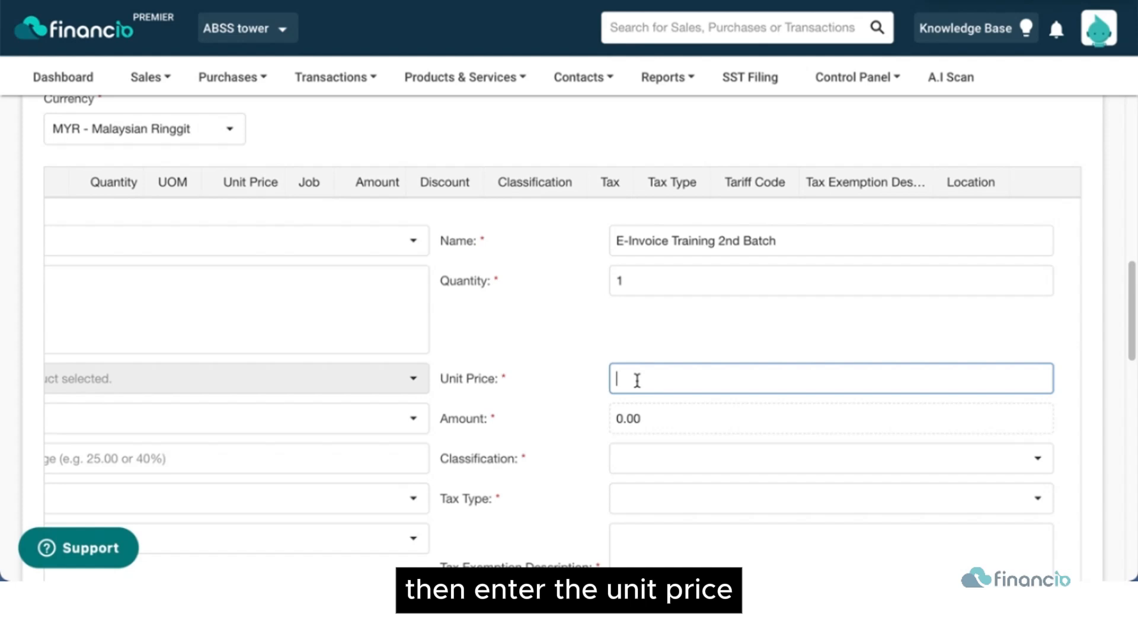
pyautogui.write('5000')
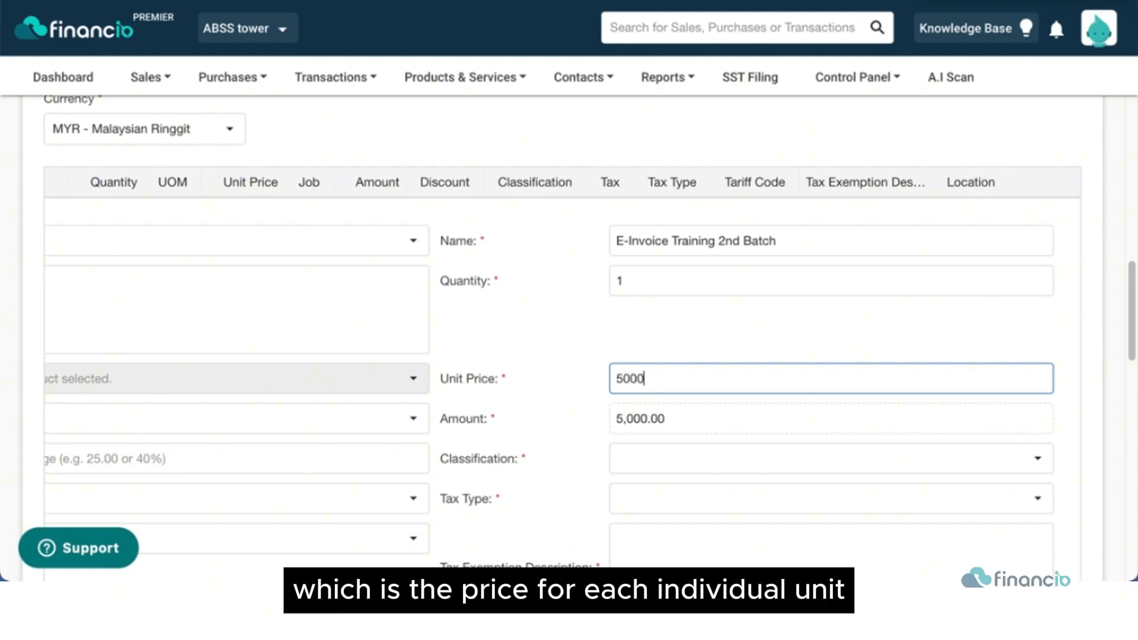
pyautogui.click(684, 336)
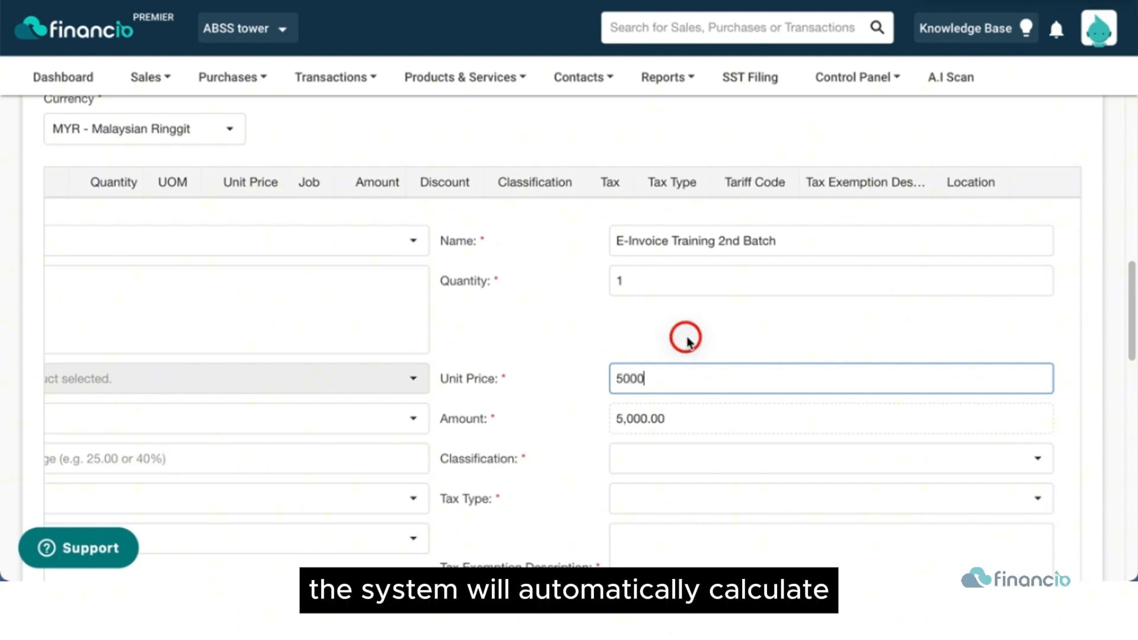
# Step: Classify the training item as 010 - Education fees
pyautogui.scroll(-2, 690, 343)
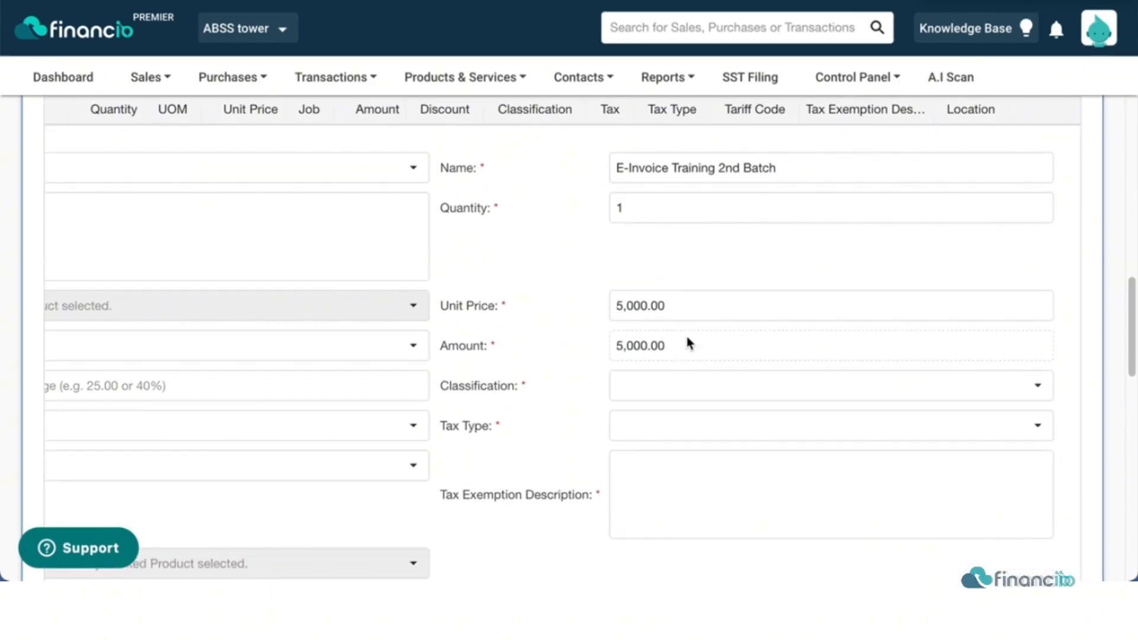
pyautogui.scroll(-1, 690, 343)
pyautogui.click(683, 334)
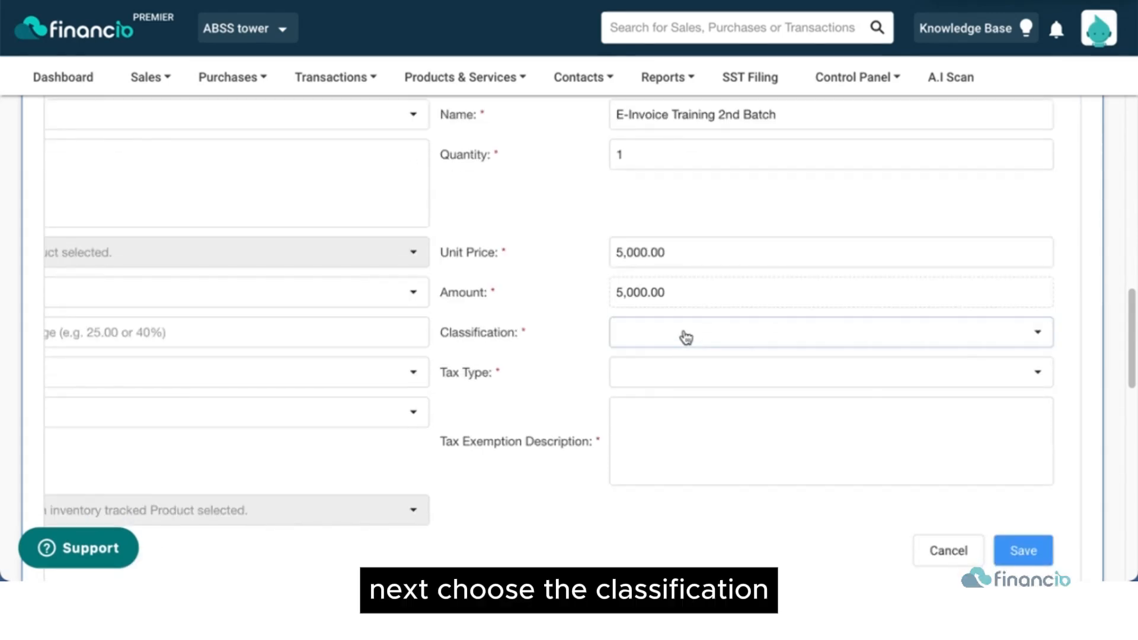
pyautogui.scroll(-2, 730, 231)
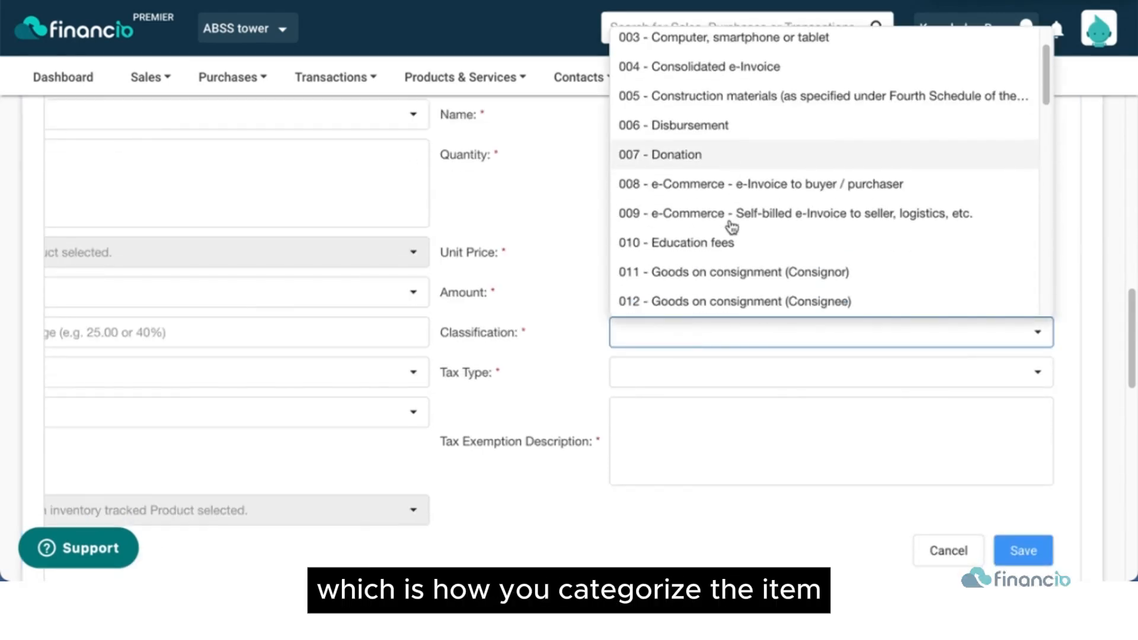
pyautogui.click(729, 235)
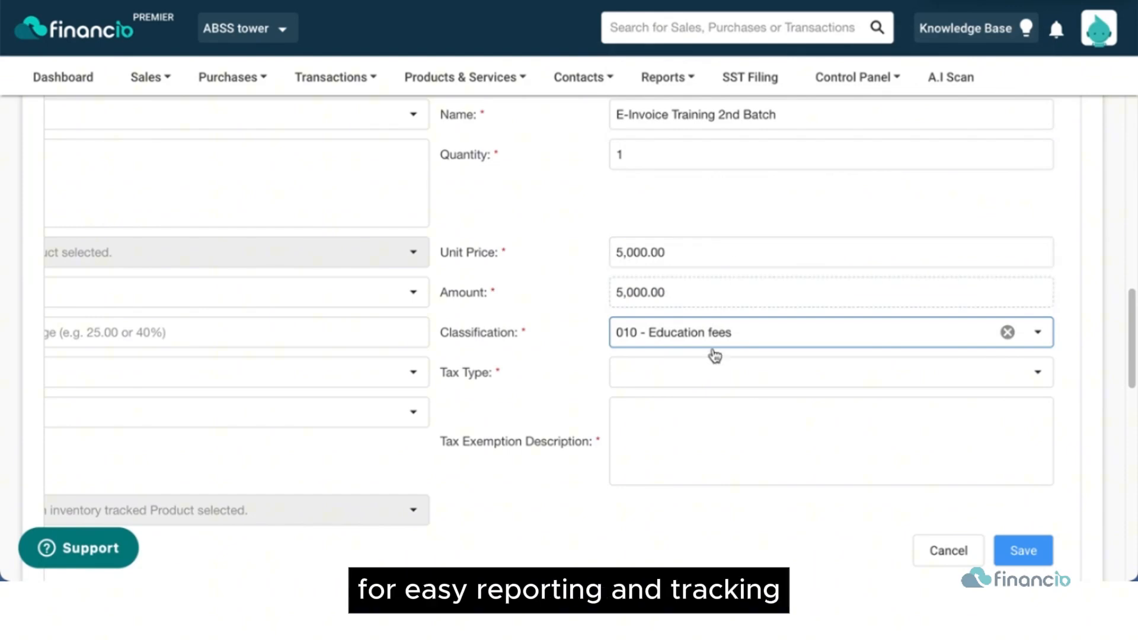
# Step: Set the item's tax type to 01 - Sales Tax and enter NA as its tax exemption description
pyautogui.click(691, 375)
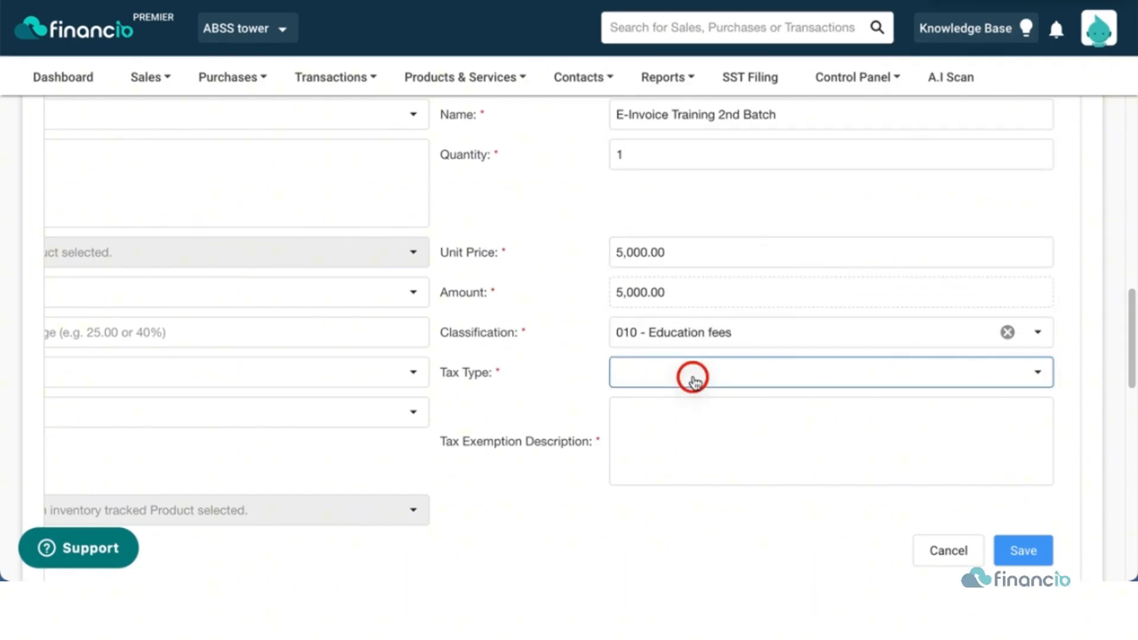
pyautogui.click(678, 163)
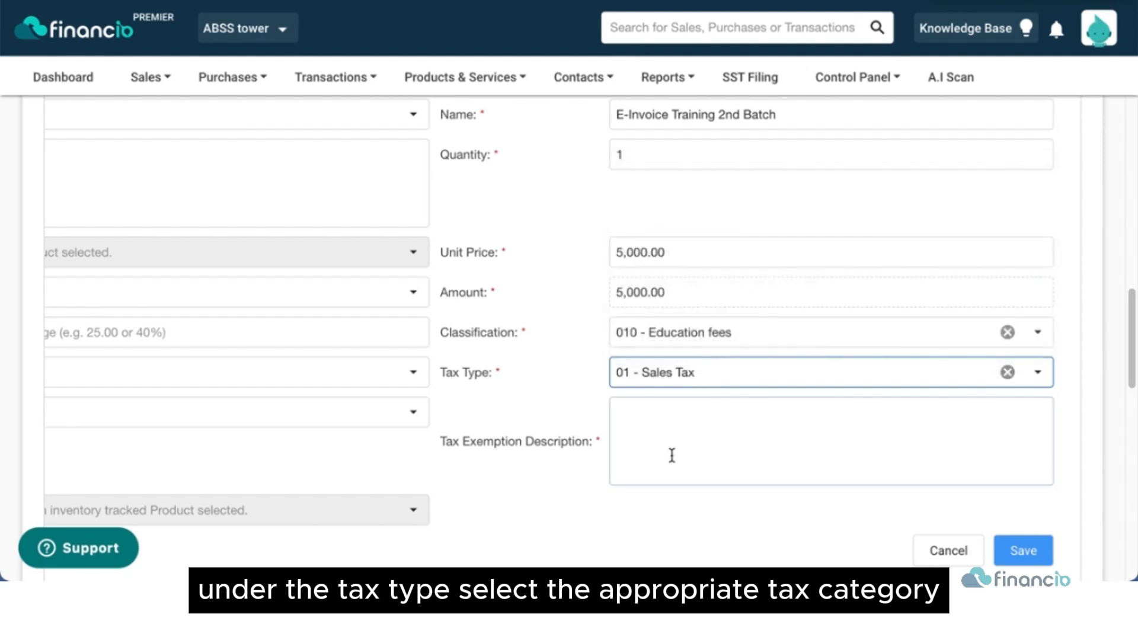
pyautogui.click(667, 438)
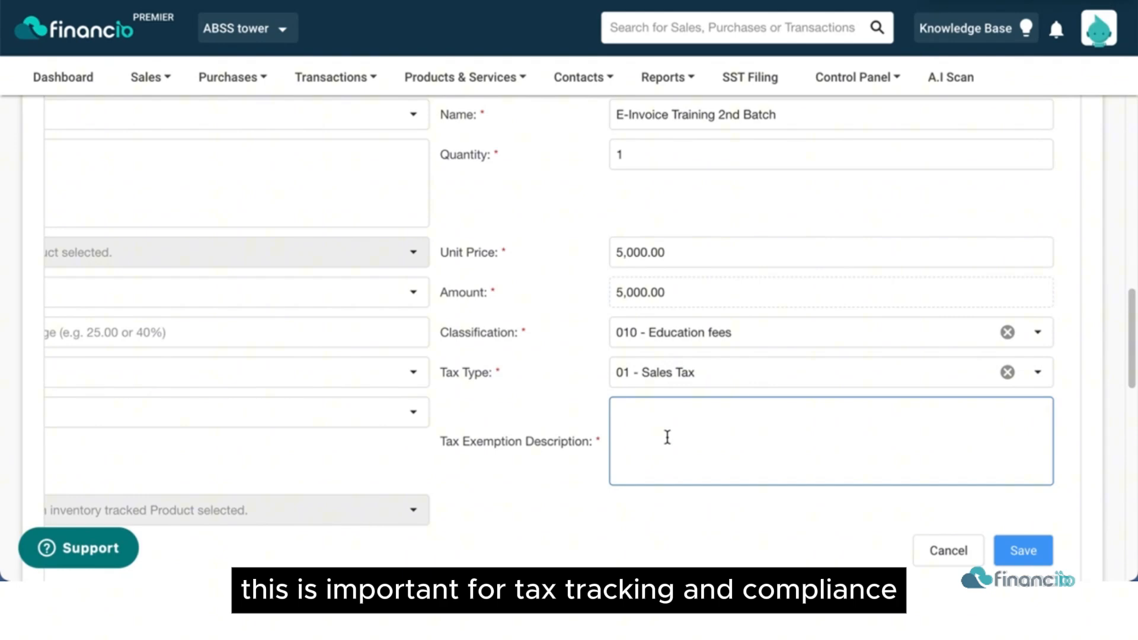
pyautogui.write('NA')
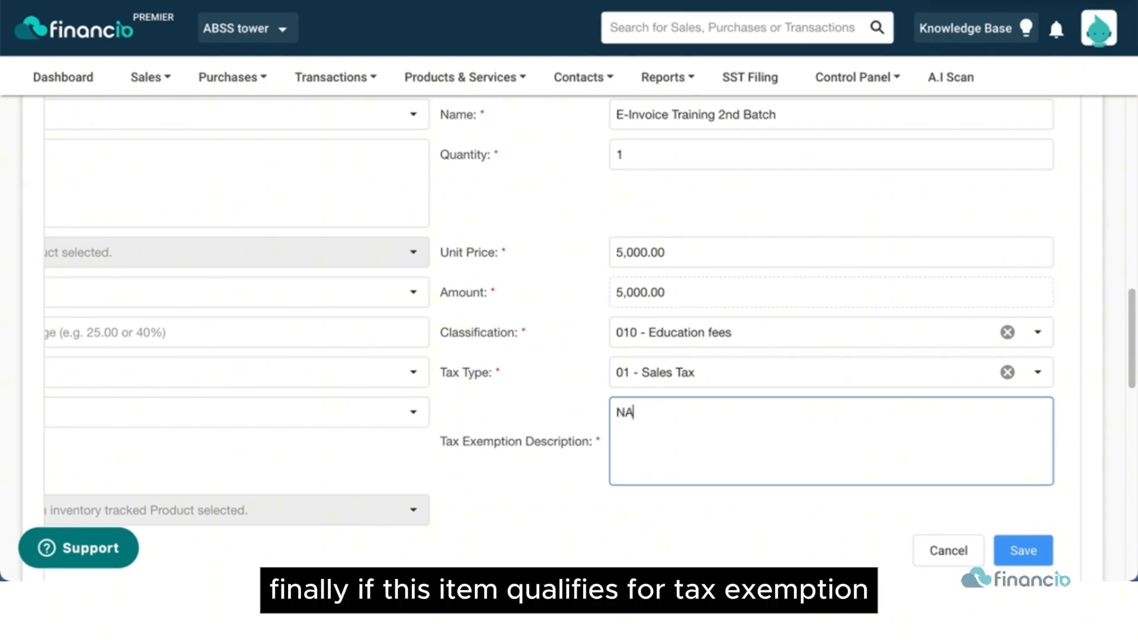
pyautogui.click(573, 492)
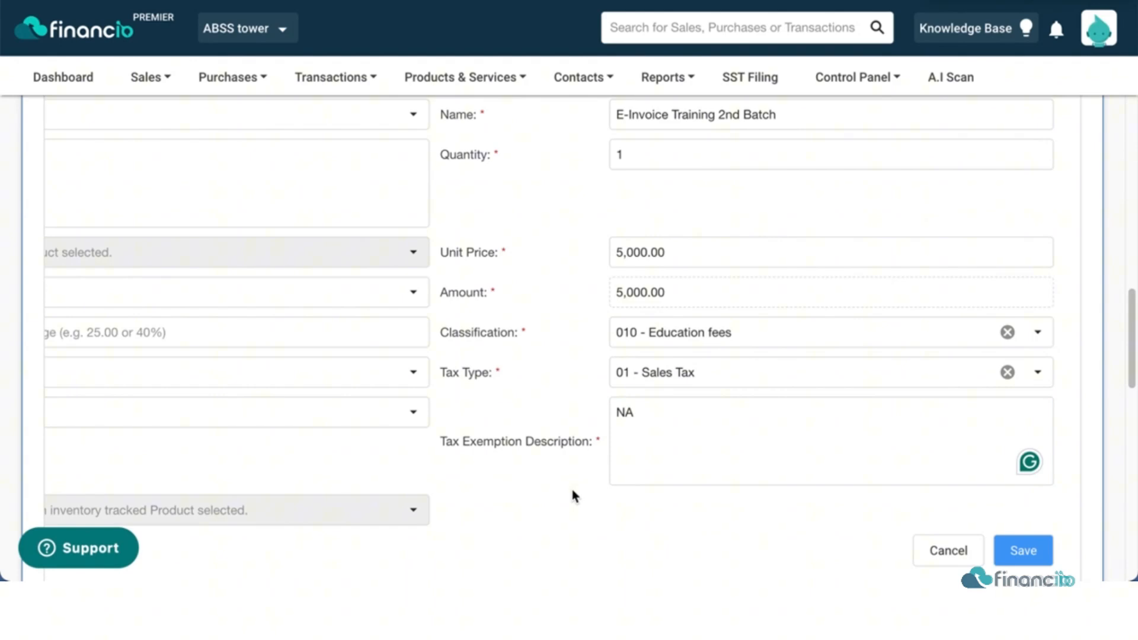
# Step: Save the training item line and save the whole sales invoice
pyautogui.scroll(-3, 572, 495)
pyautogui.click(1026, 422)
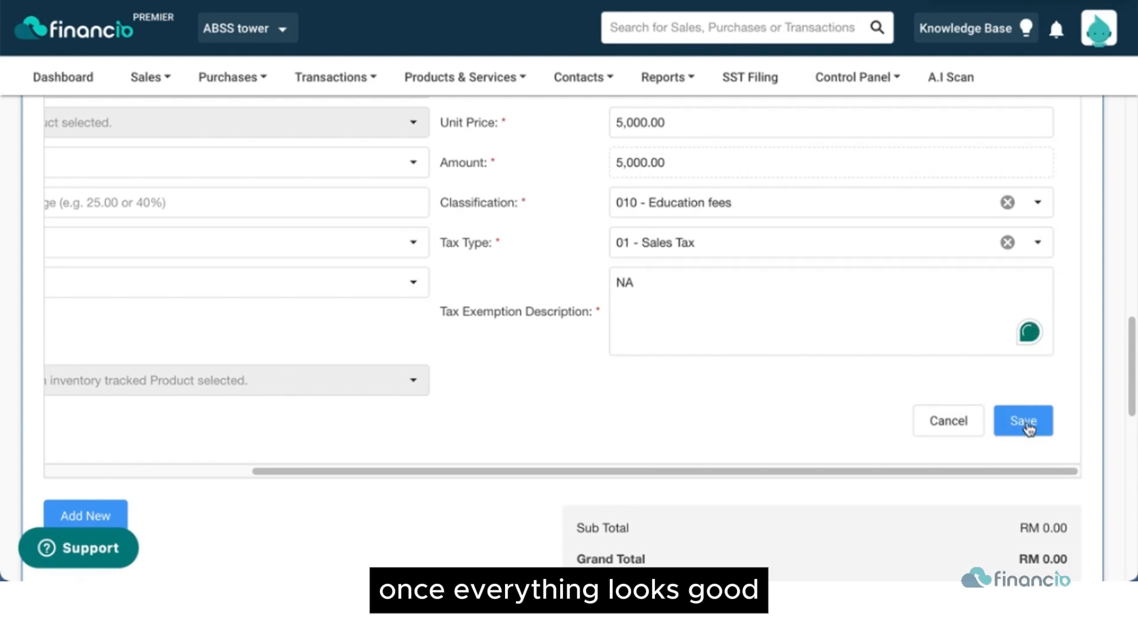
pyautogui.scroll(-5, 644, 378)
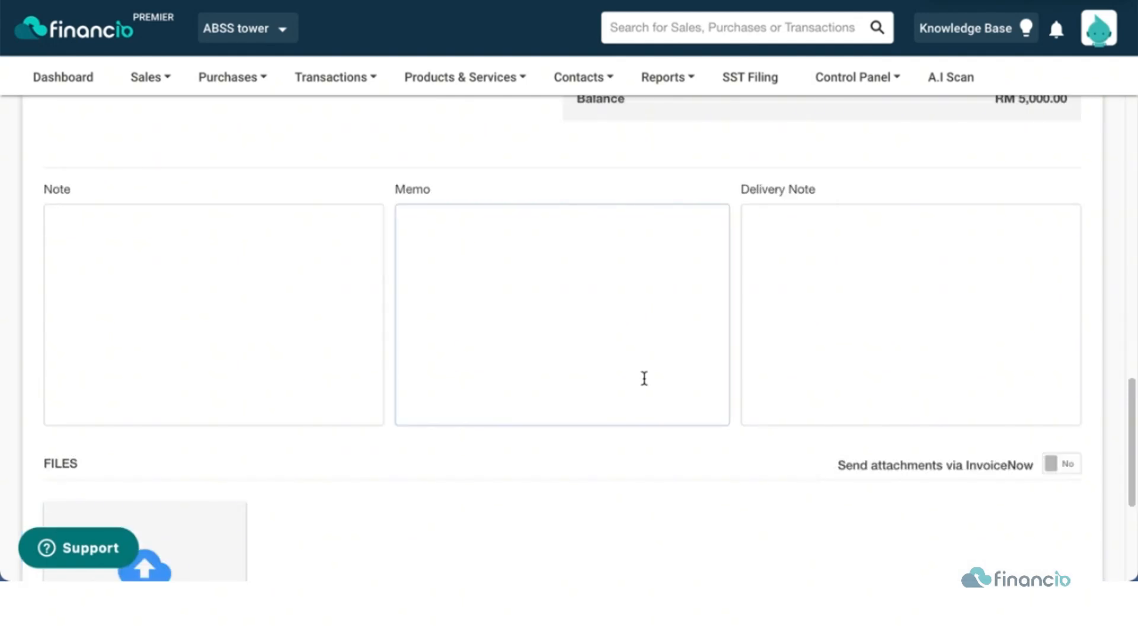
pyautogui.scroll(5, 644, 378)
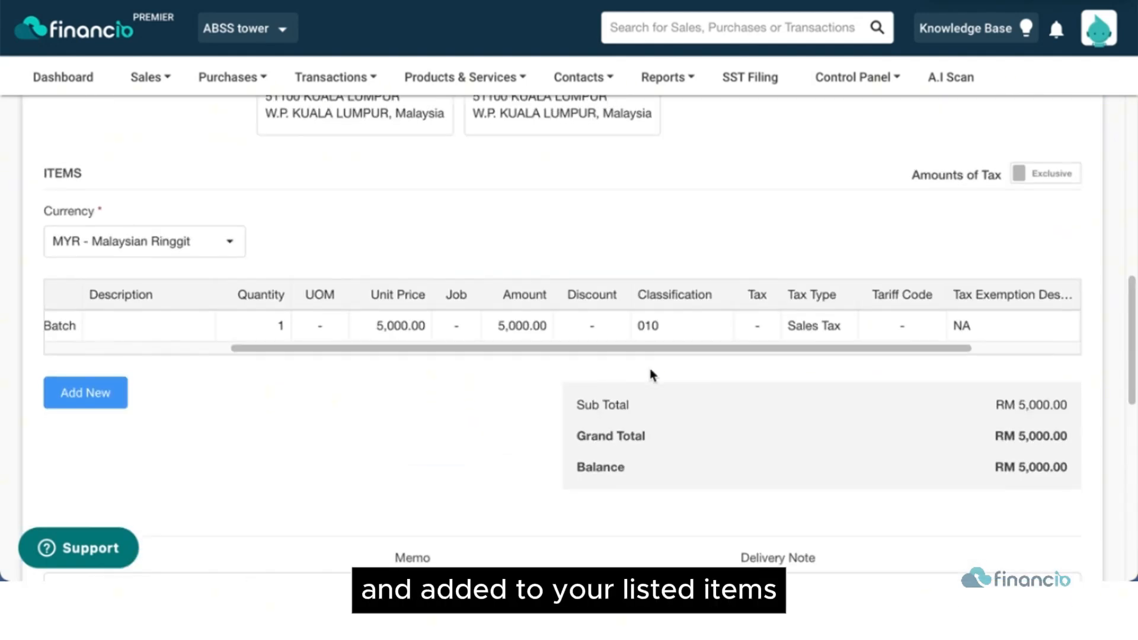
pyautogui.scroll(-8, 576, 381)
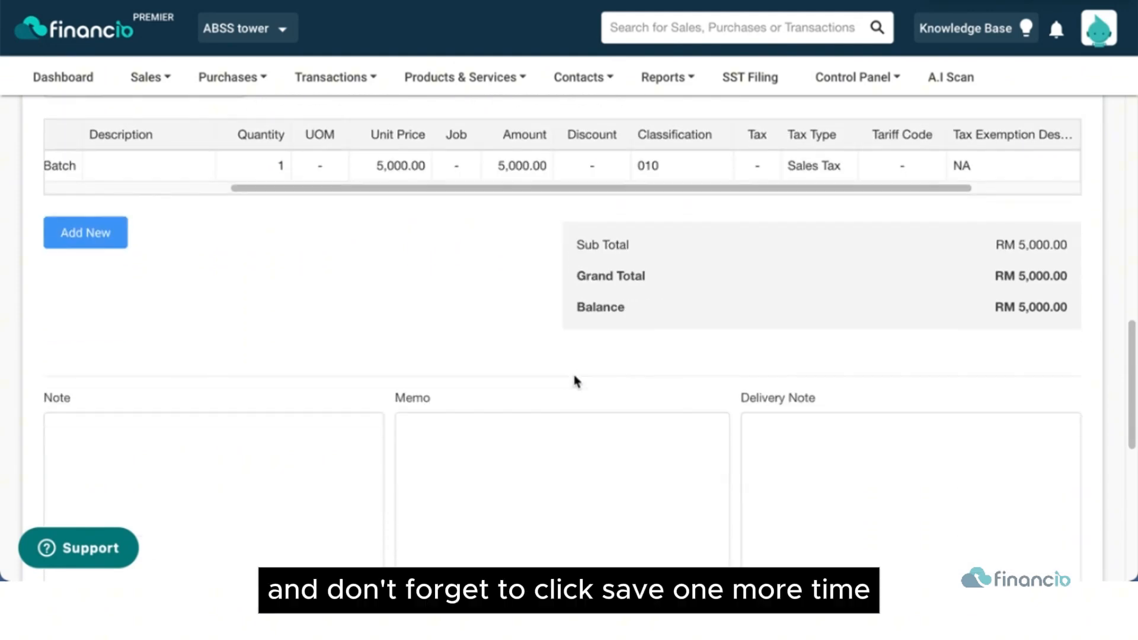
pyautogui.click(1027, 495)
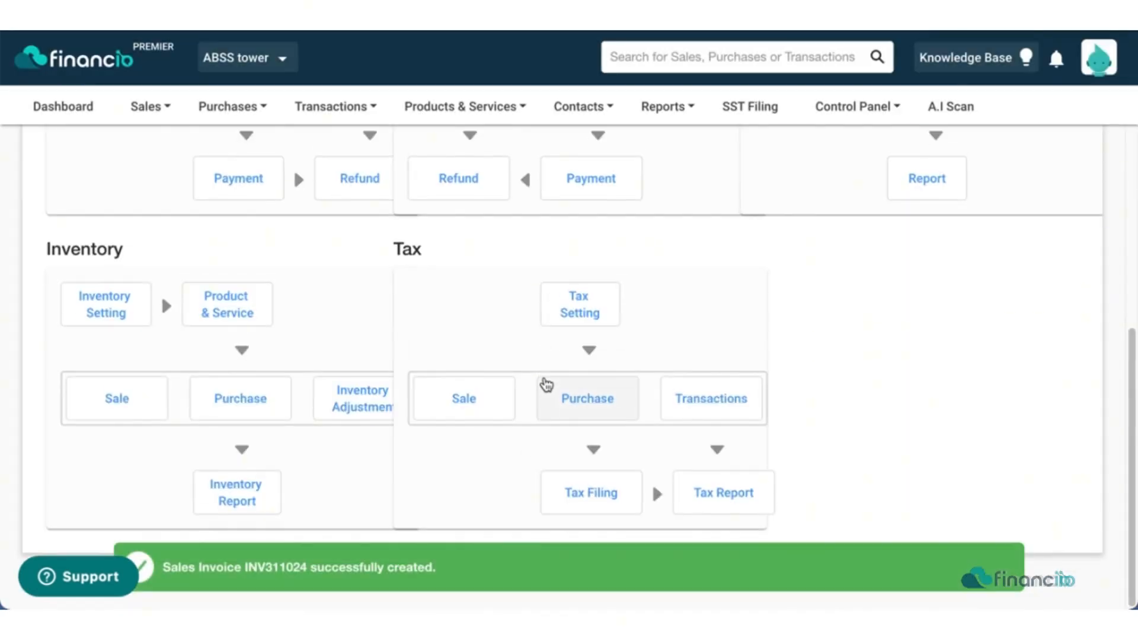
# Step: Filter the sales list to the date 31/10/2024 to find the new invoice
pyautogui.scroll(5, 546, 385)
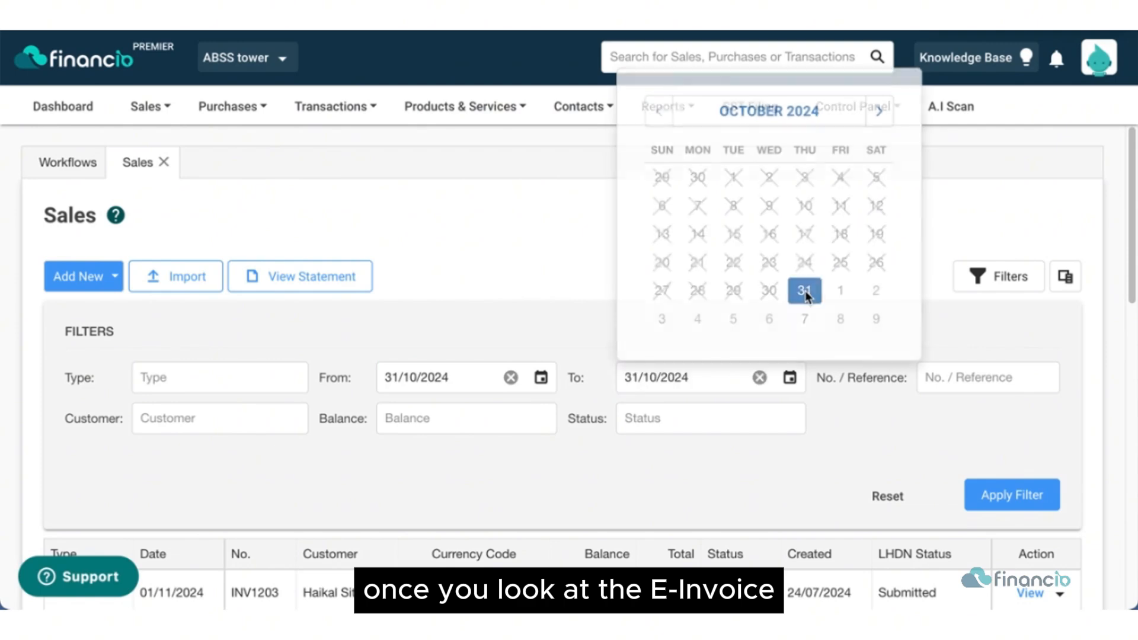
pyautogui.click(805, 291)
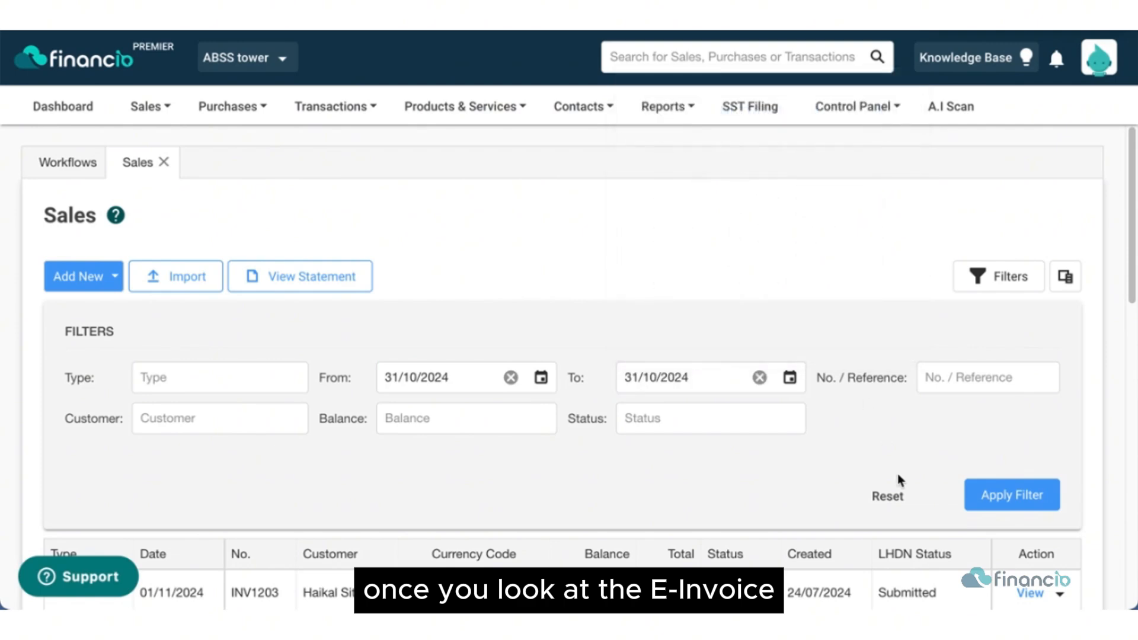
pyautogui.click(1012, 495)
pyautogui.scroll(-2, 836, 461)
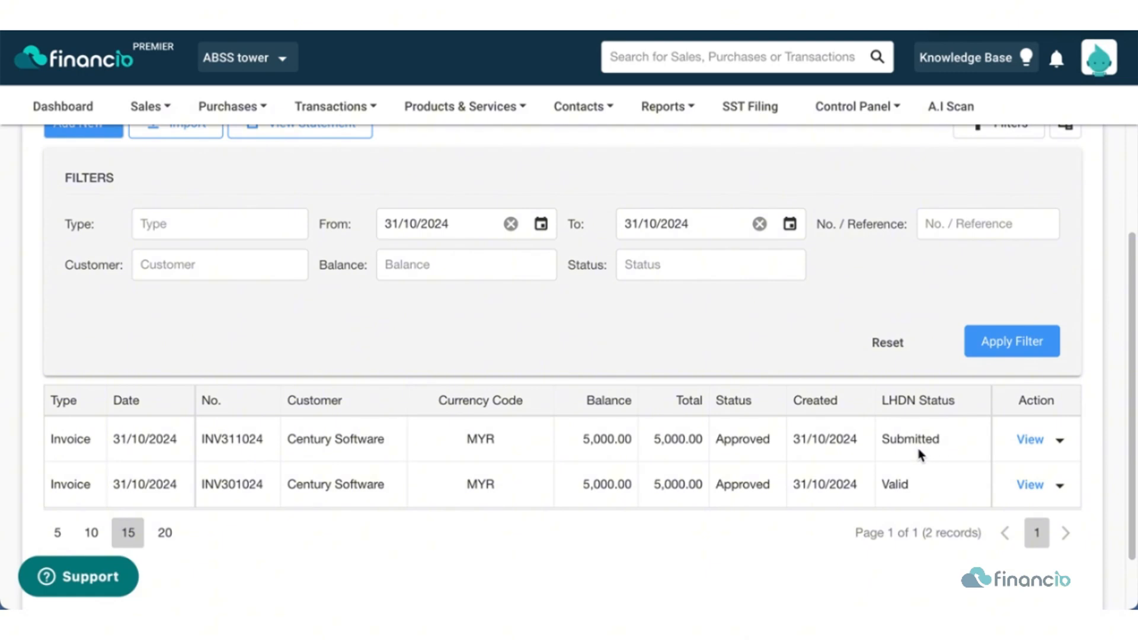
# Step: Open the Century Software invoice with LHDN status Submitted and review its e-invoice information and line items
pyautogui.click(1030, 441)
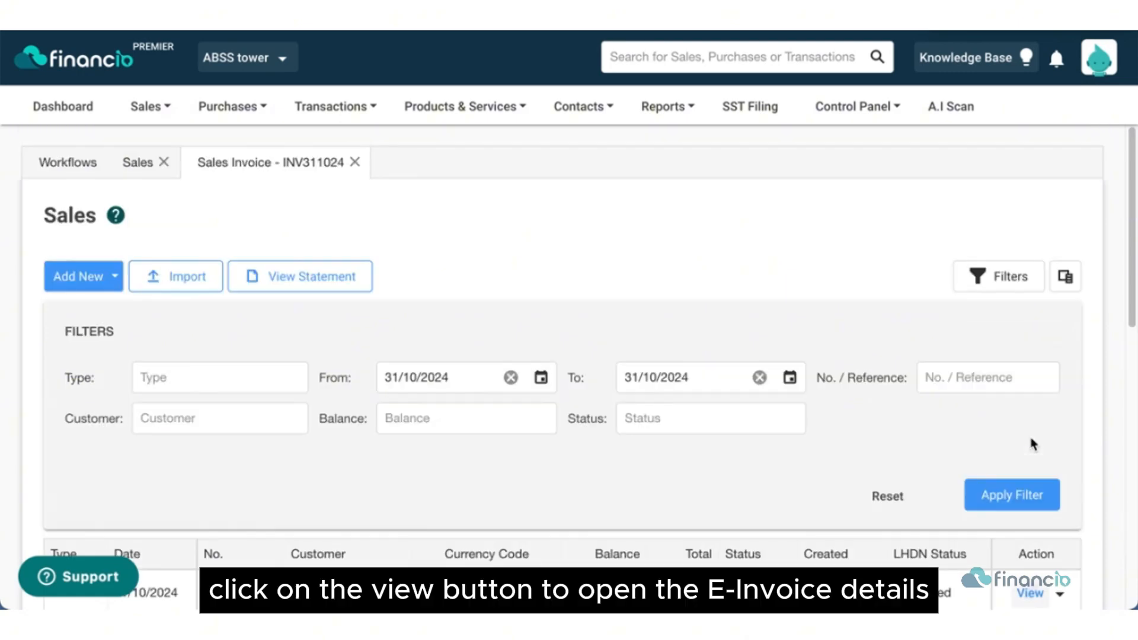
pyautogui.click(413, 269)
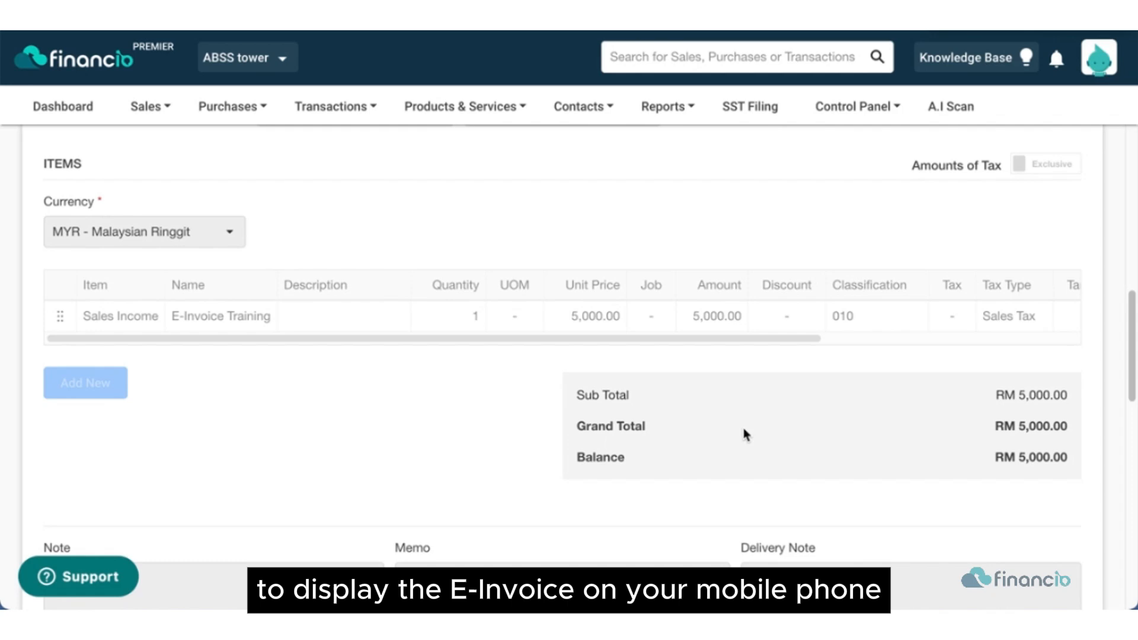
pyautogui.scroll(-10, 746, 434)
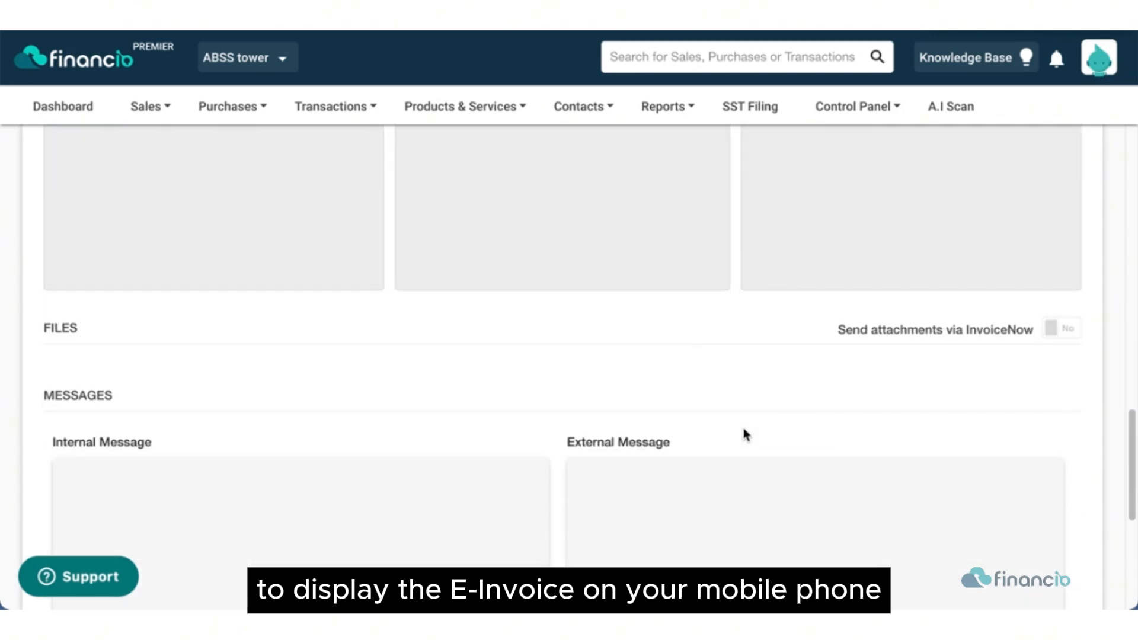
pyautogui.scroll(20, 746, 435)
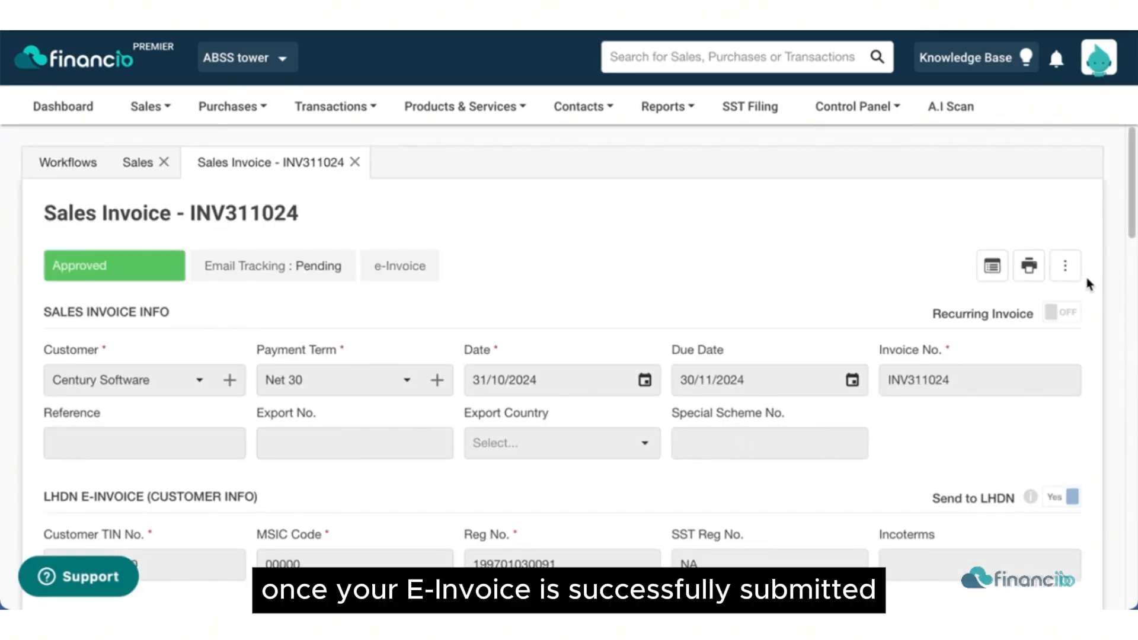
# Step: Print the LHDN e-invoice for this sales invoice and check the document through to its QR code
pyautogui.click(1065, 267)
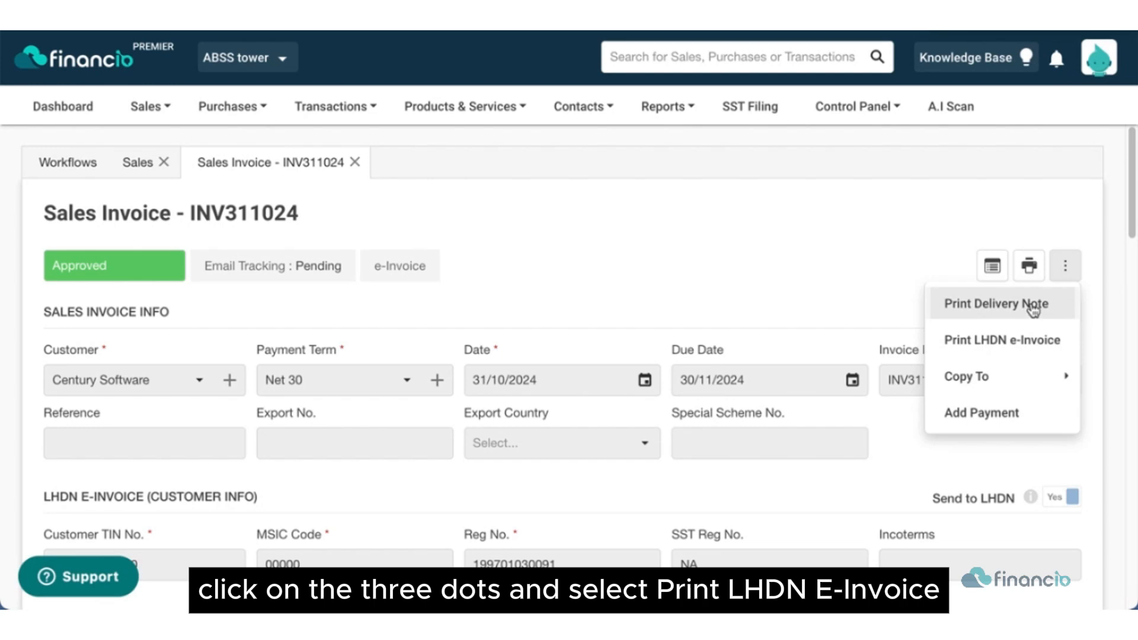
pyautogui.click(1035, 343)
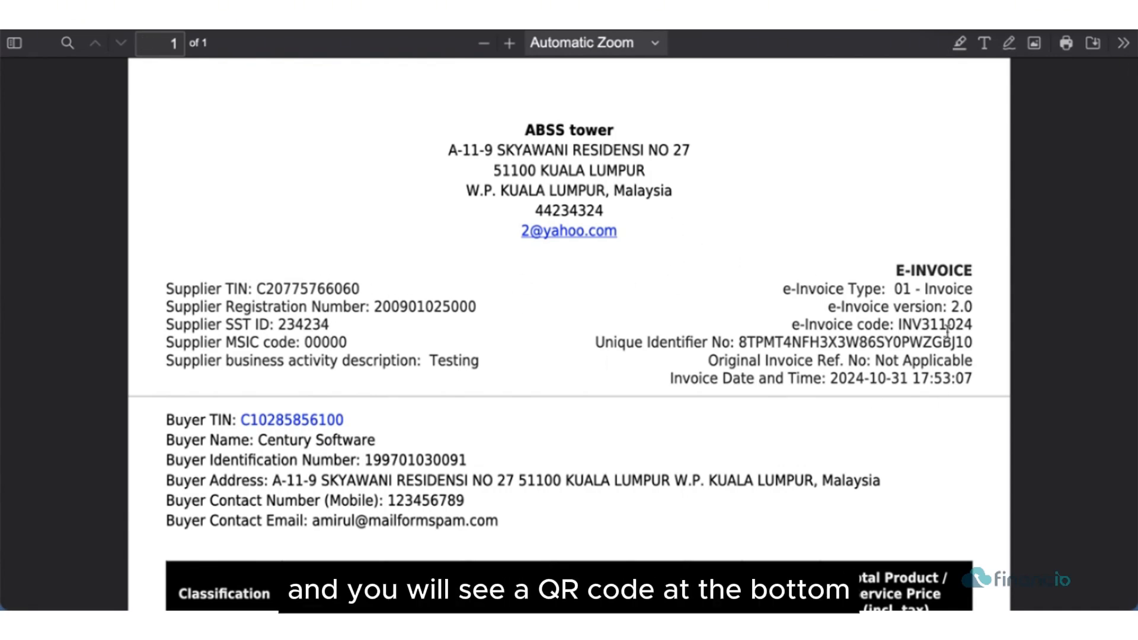
pyautogui.scroll(-2, 936, 332)
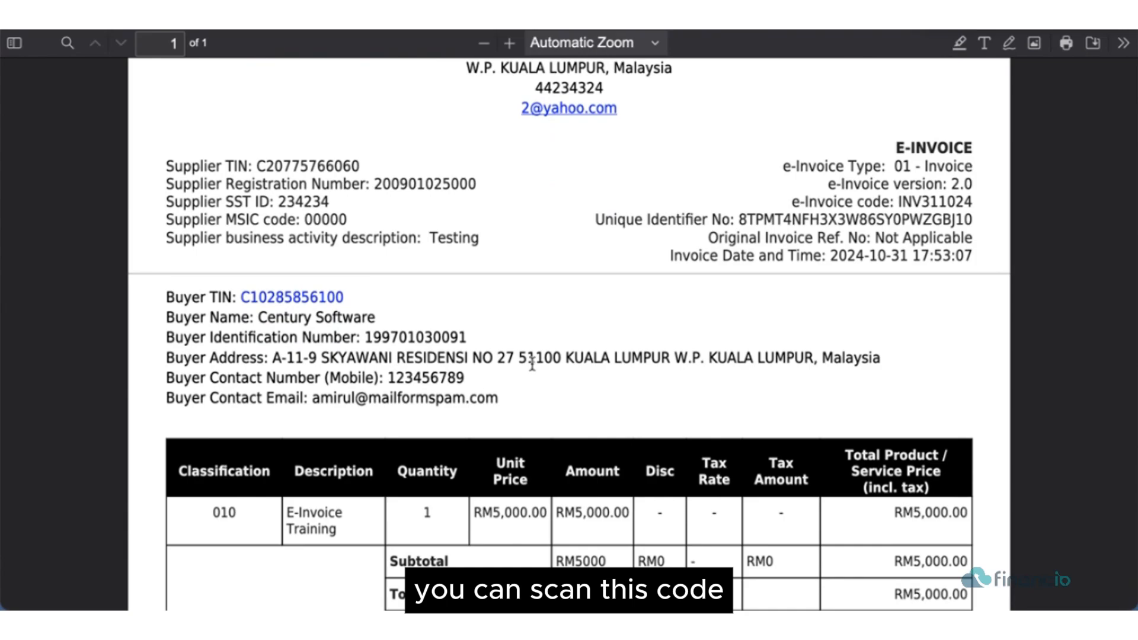
pyautogui.scroll(-6, 533, 363)
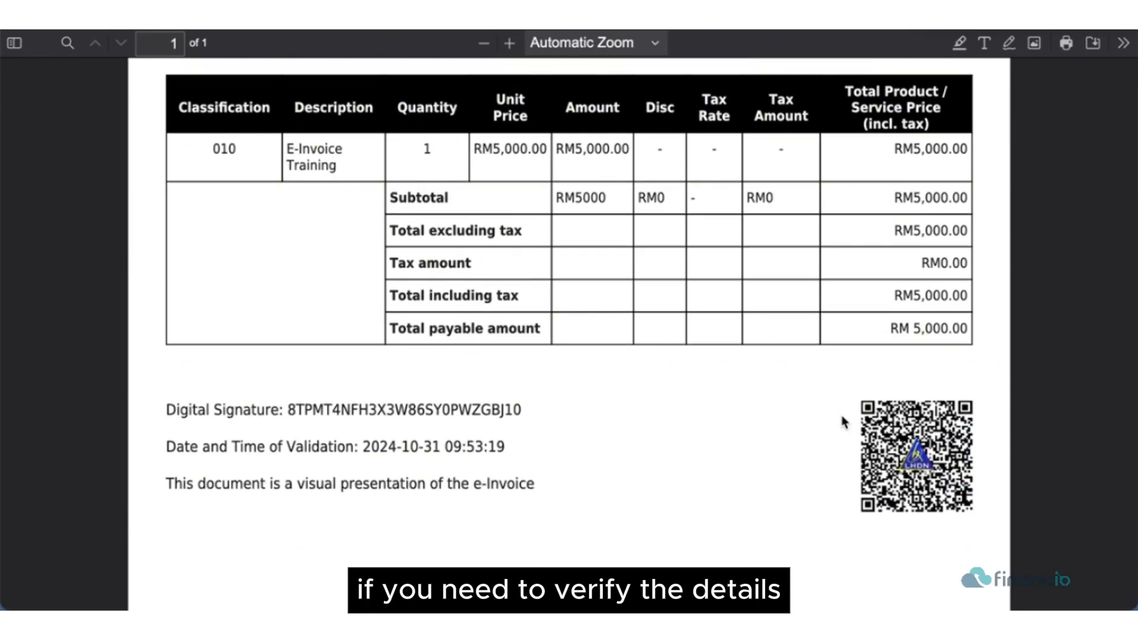
pyautogui.scroll(8, 845, 422)
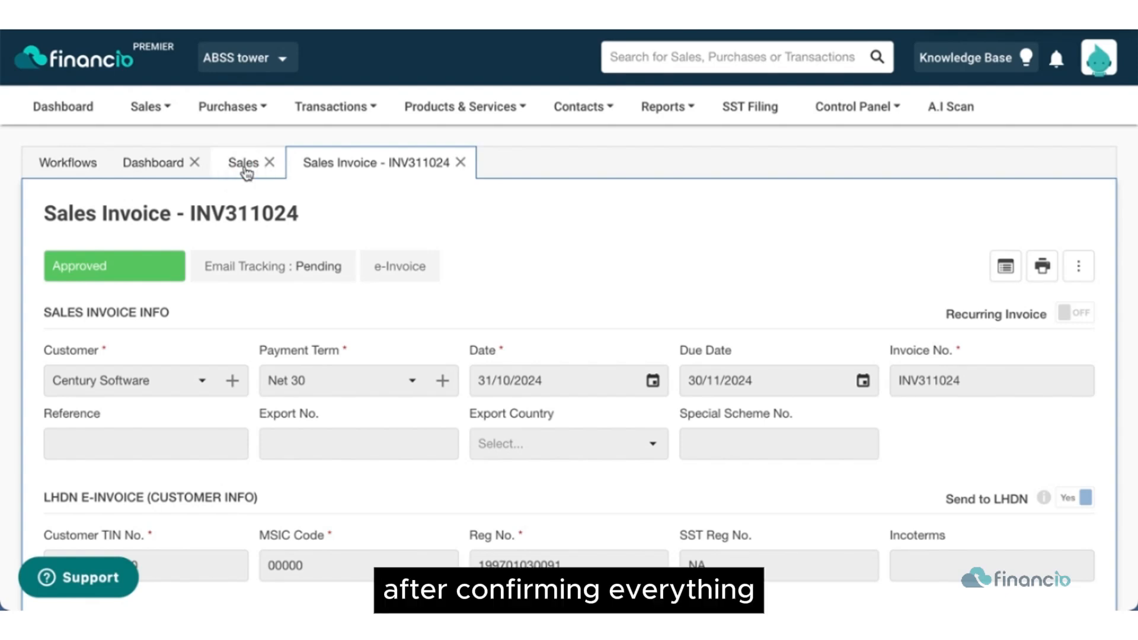
# Step: Return to the sales list and hide the filters to check the LHDN status of the new invoice
pyautogui.click(244, 164)
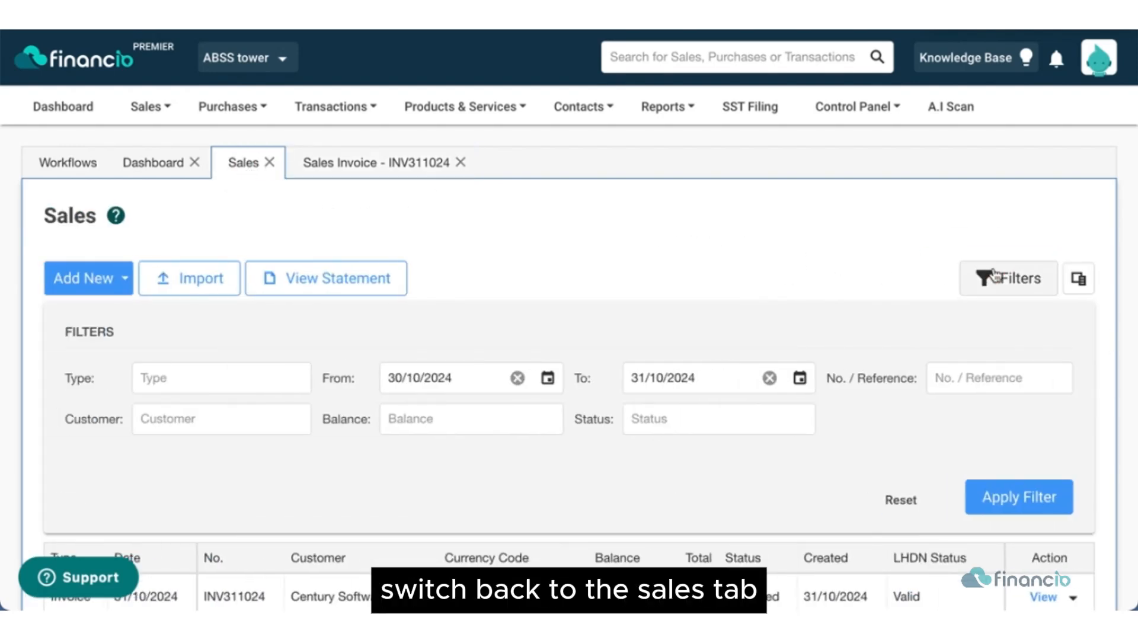
pyautogui.click(994, 276)
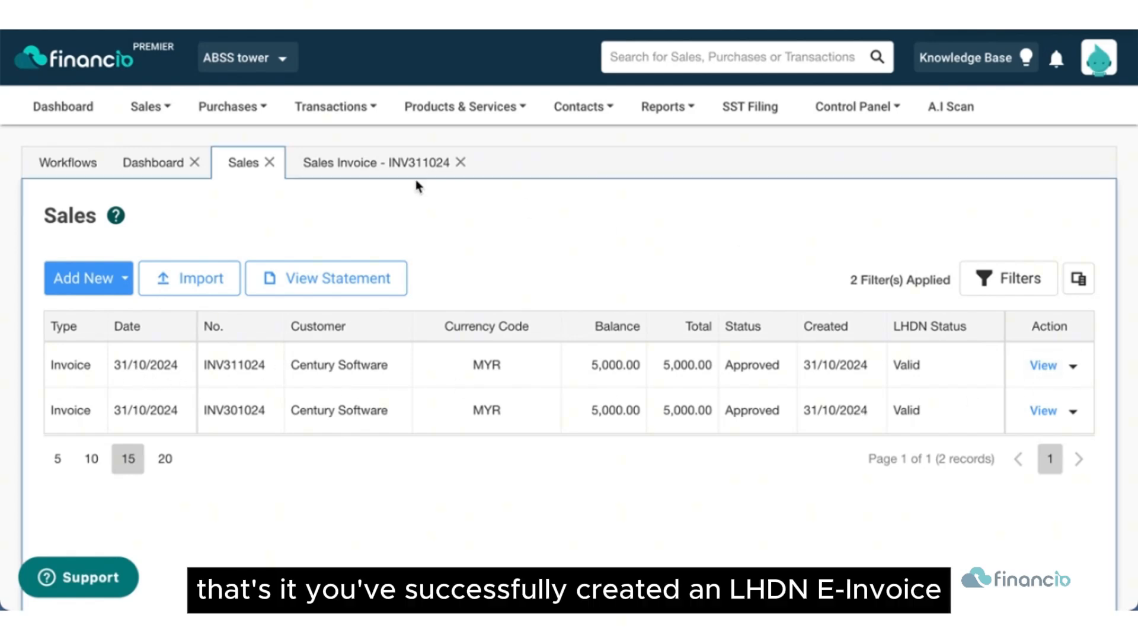
# Step: Go back to the opened sales invoice and look through its details once more
pyautogui.click(356, 164)
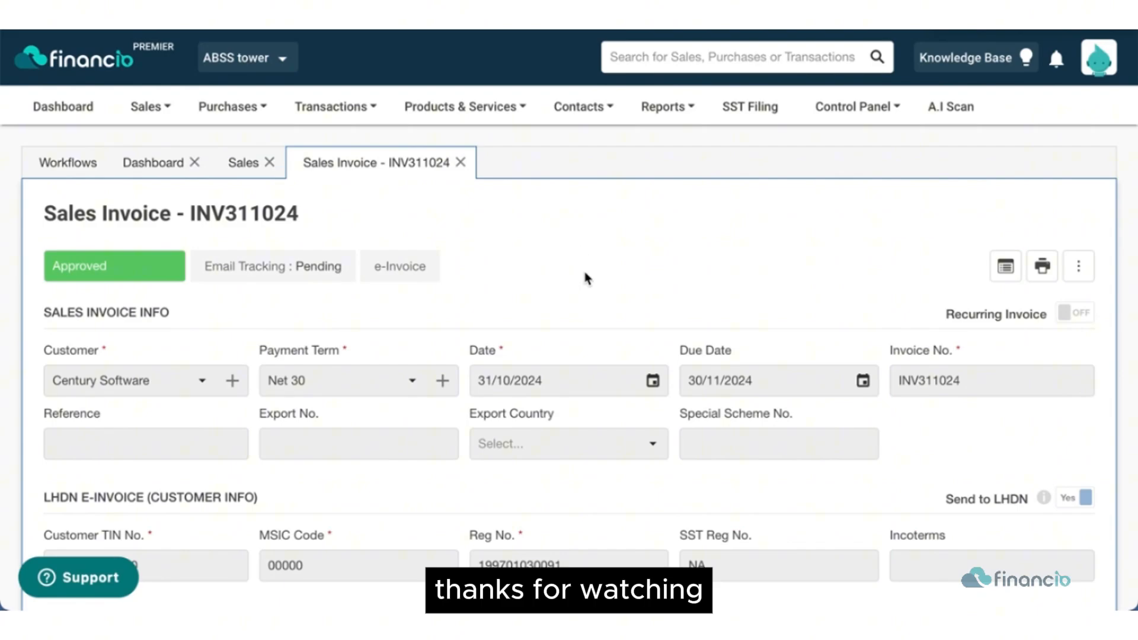
pyautogui.scroll(-6, 534, 278)
pyautogui.scroll(-5, 719, 385)
pyautogui.scroll(15, 724, 364)
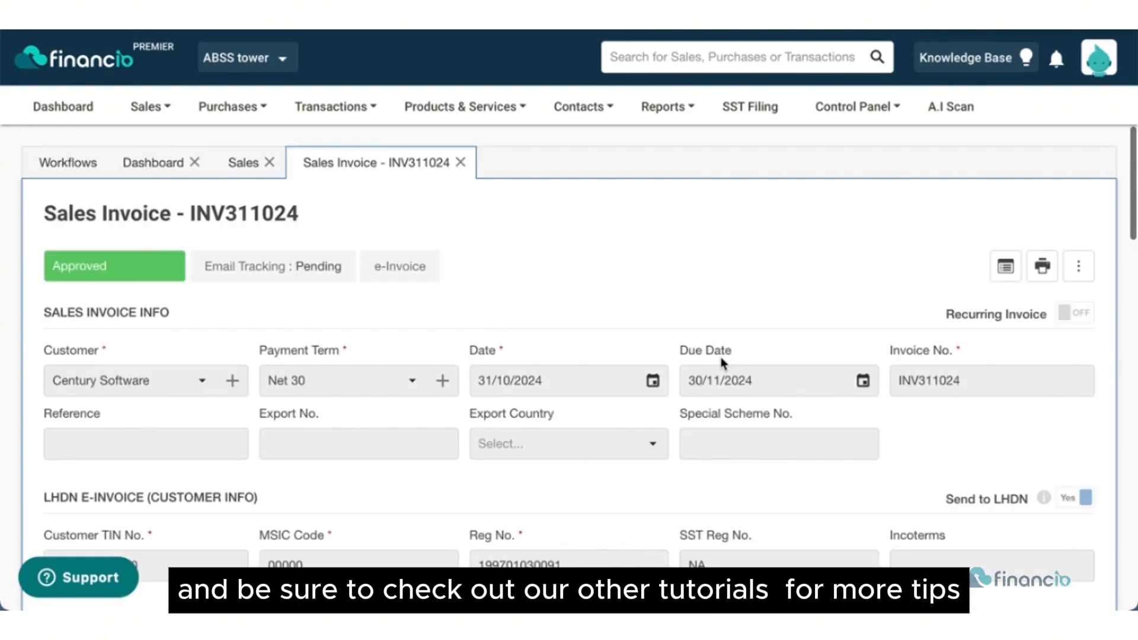